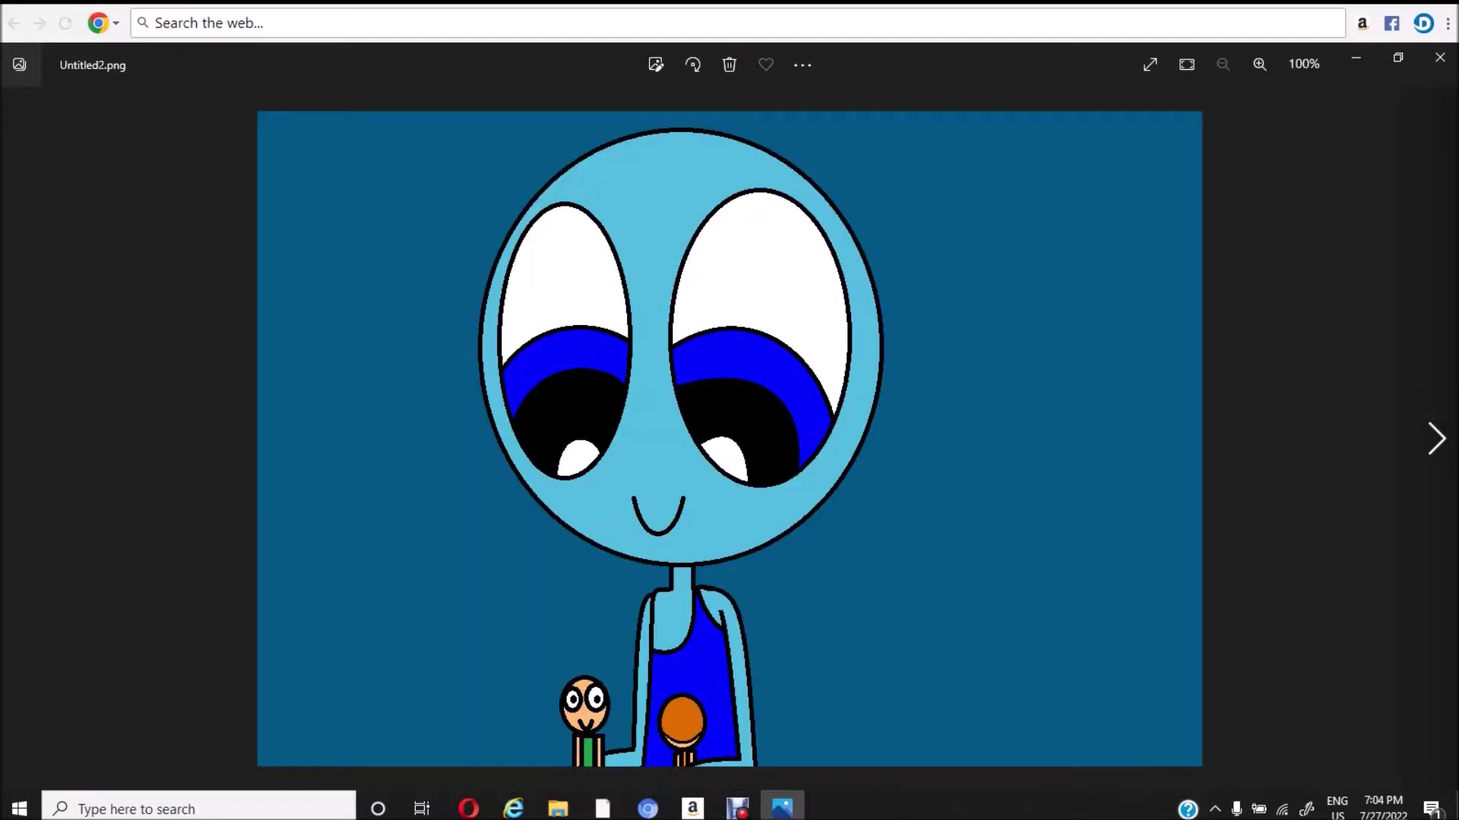
- Page from Untitled2.png past the pizza plate panel to Untitled8, the big-eyed blue character
key(Right)
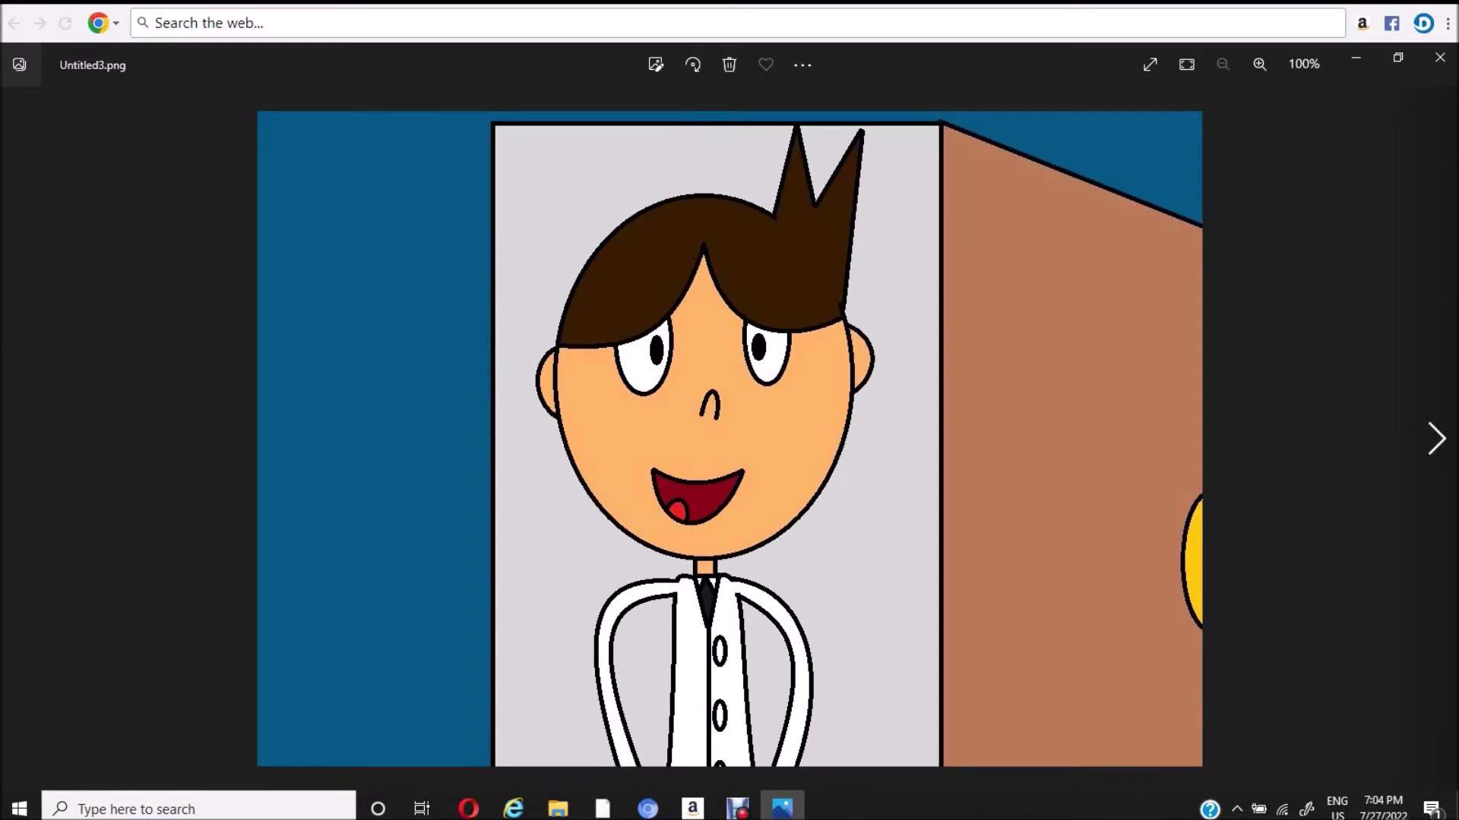
key(Right)
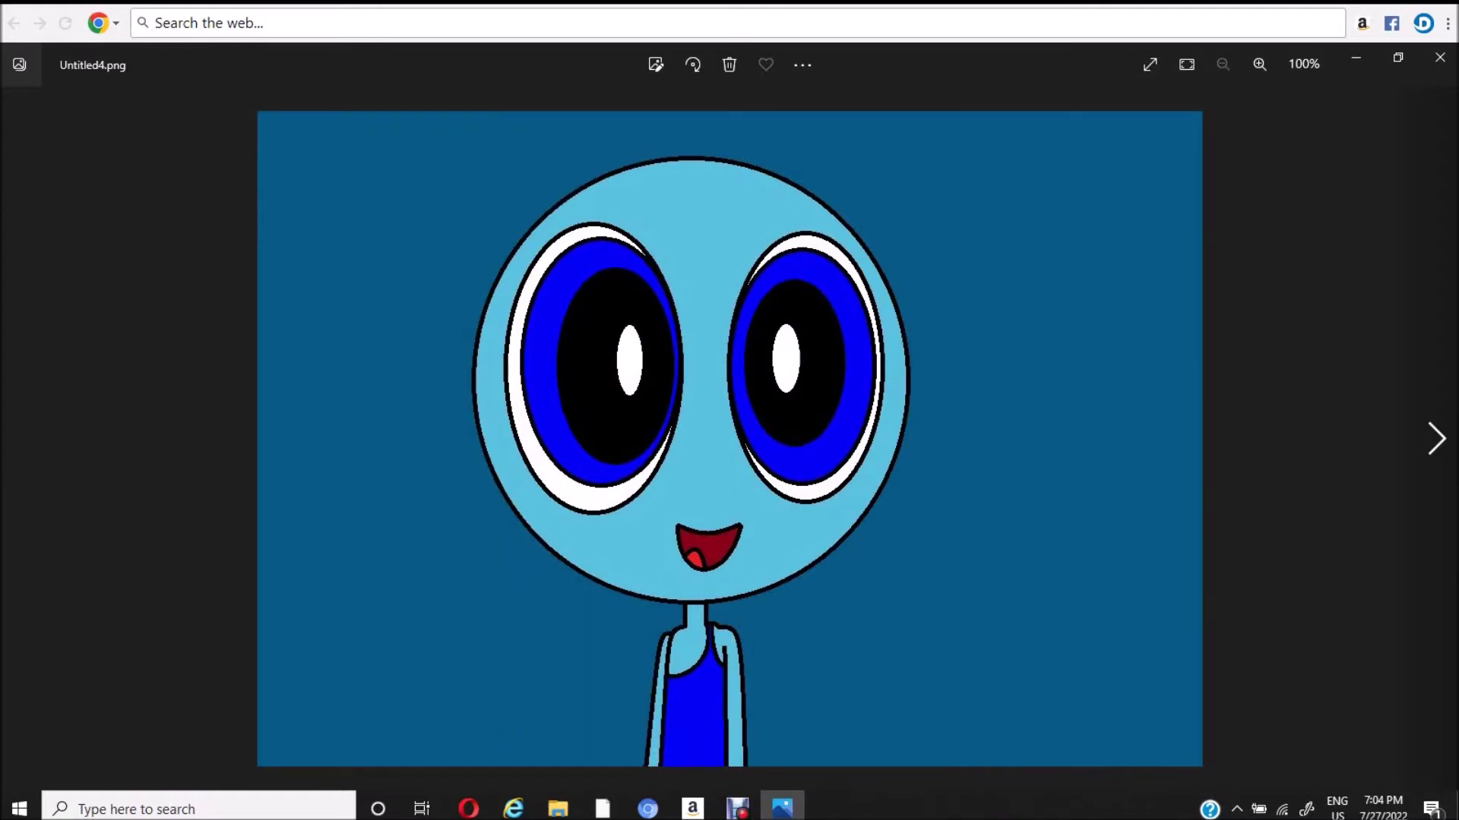
key(Right)
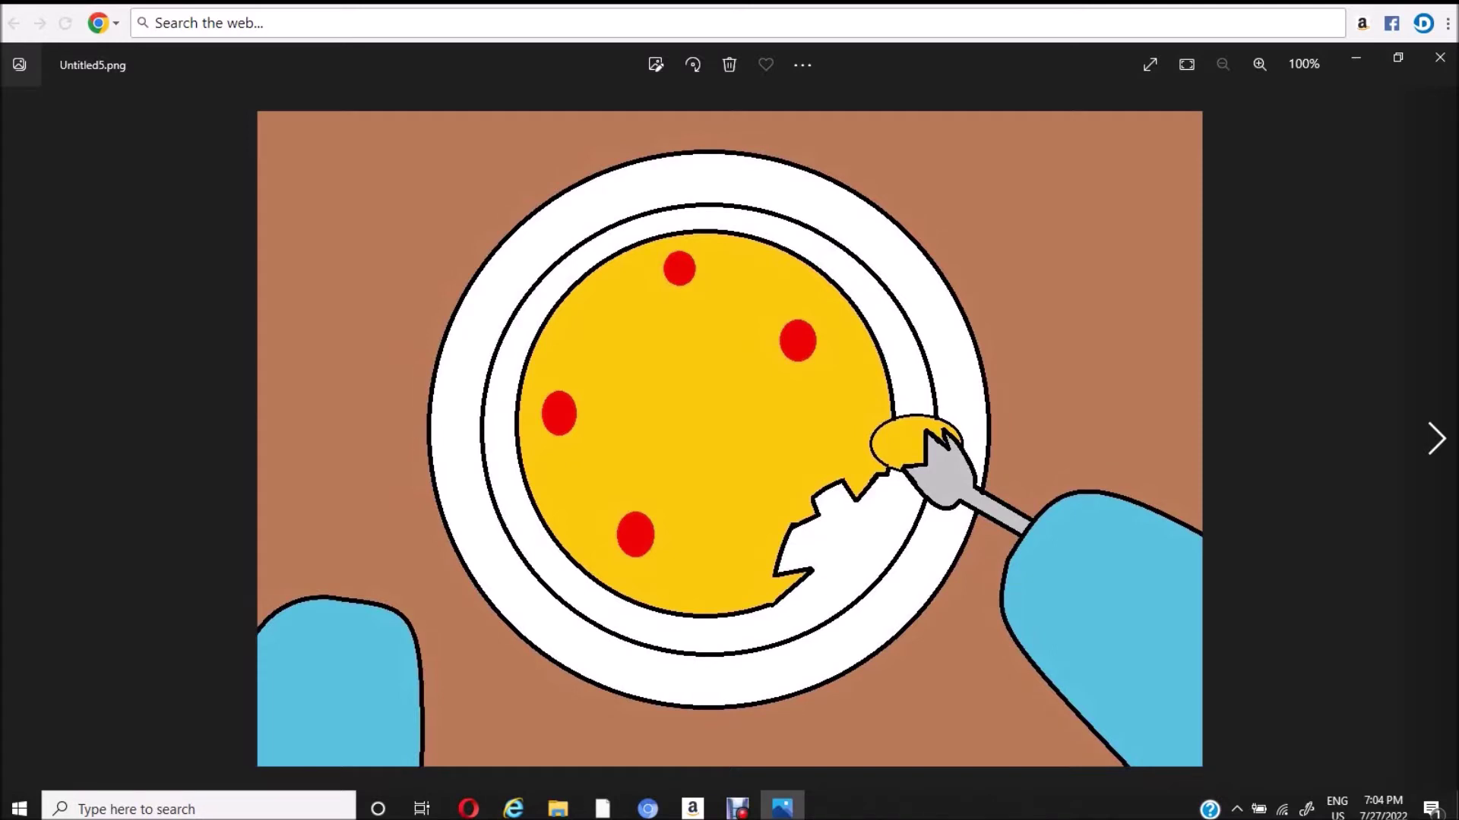
key(Right)
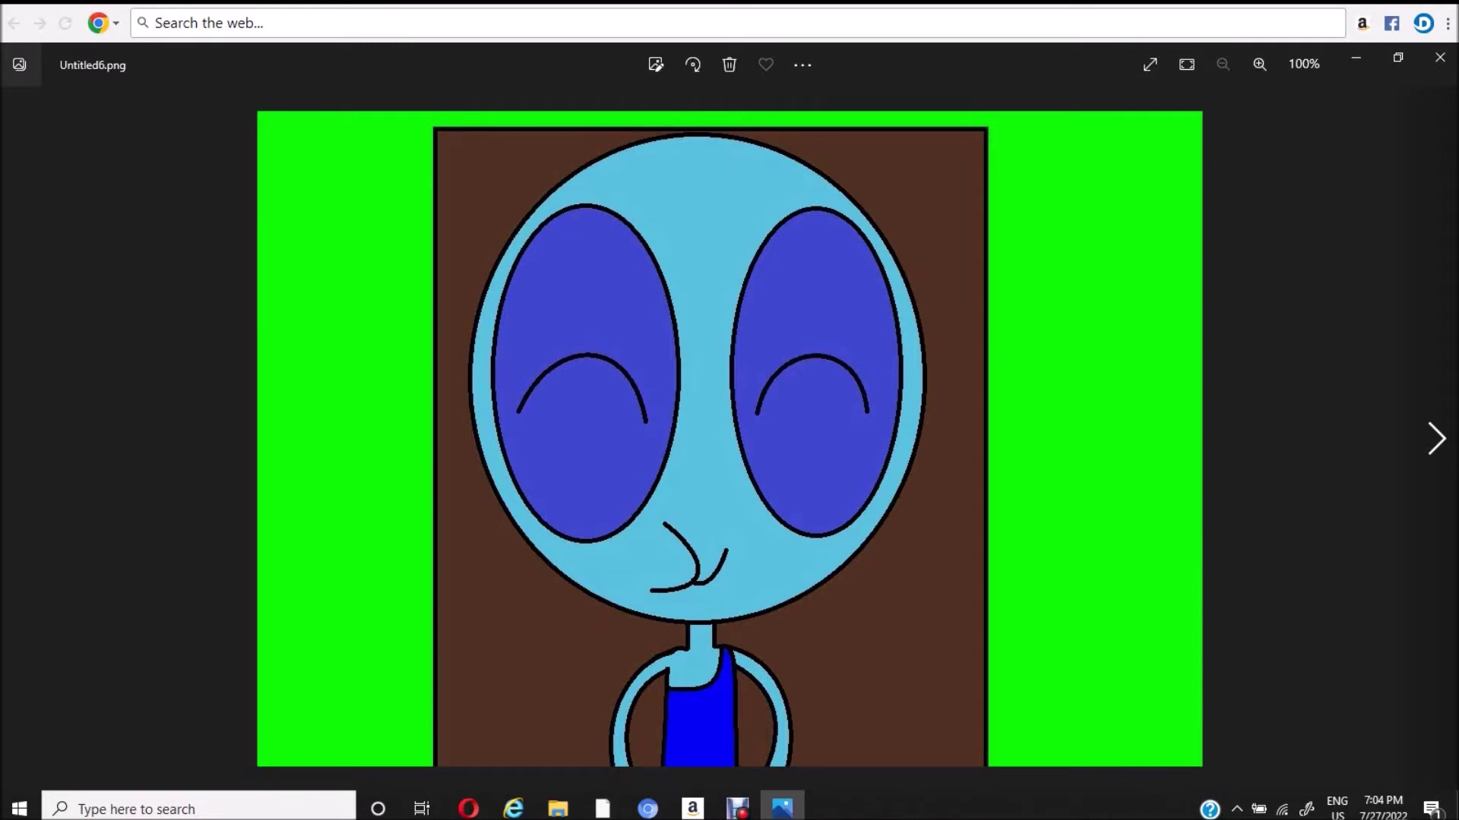
key(Right)
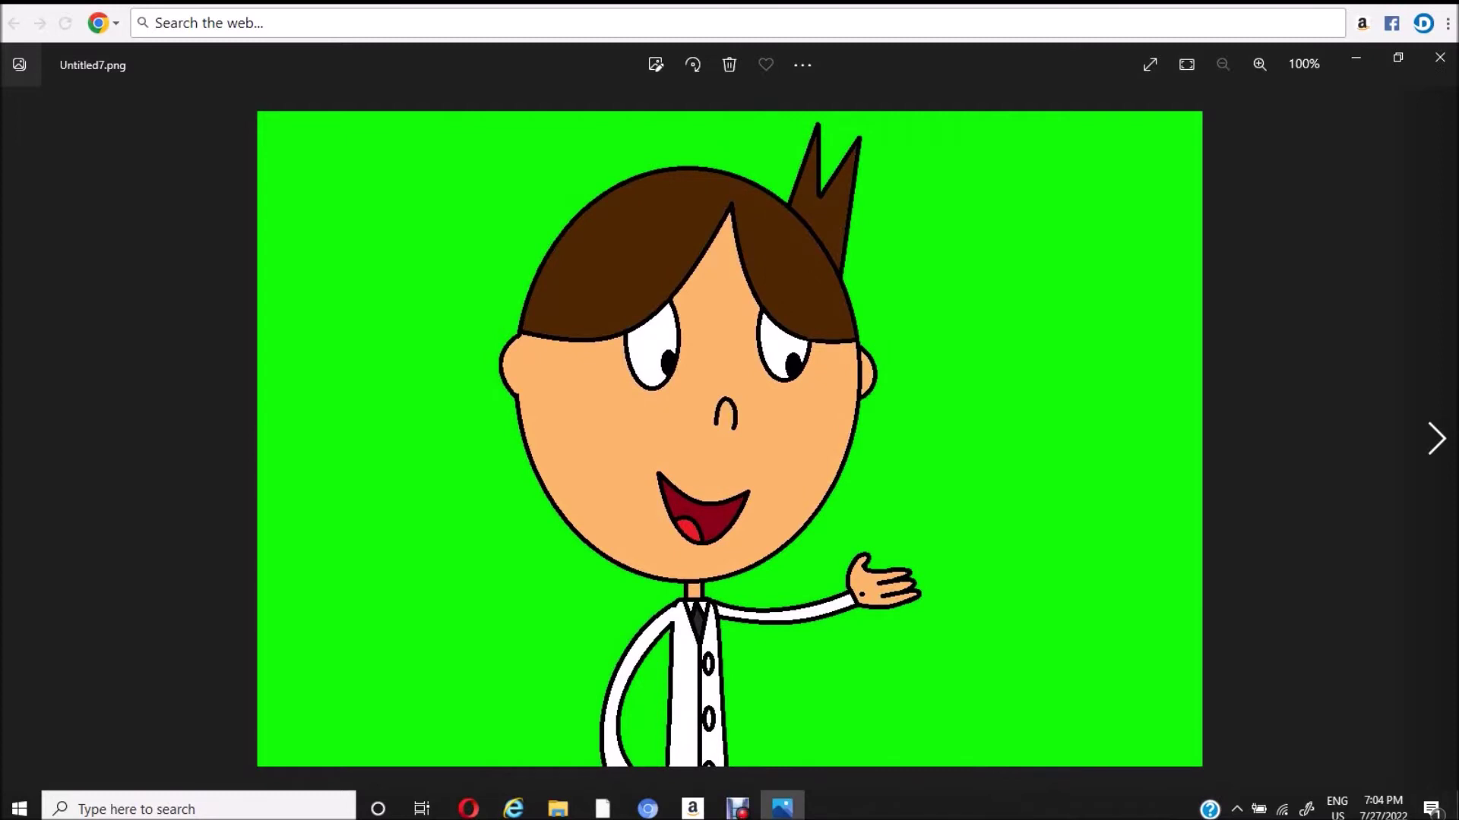
key(Right)
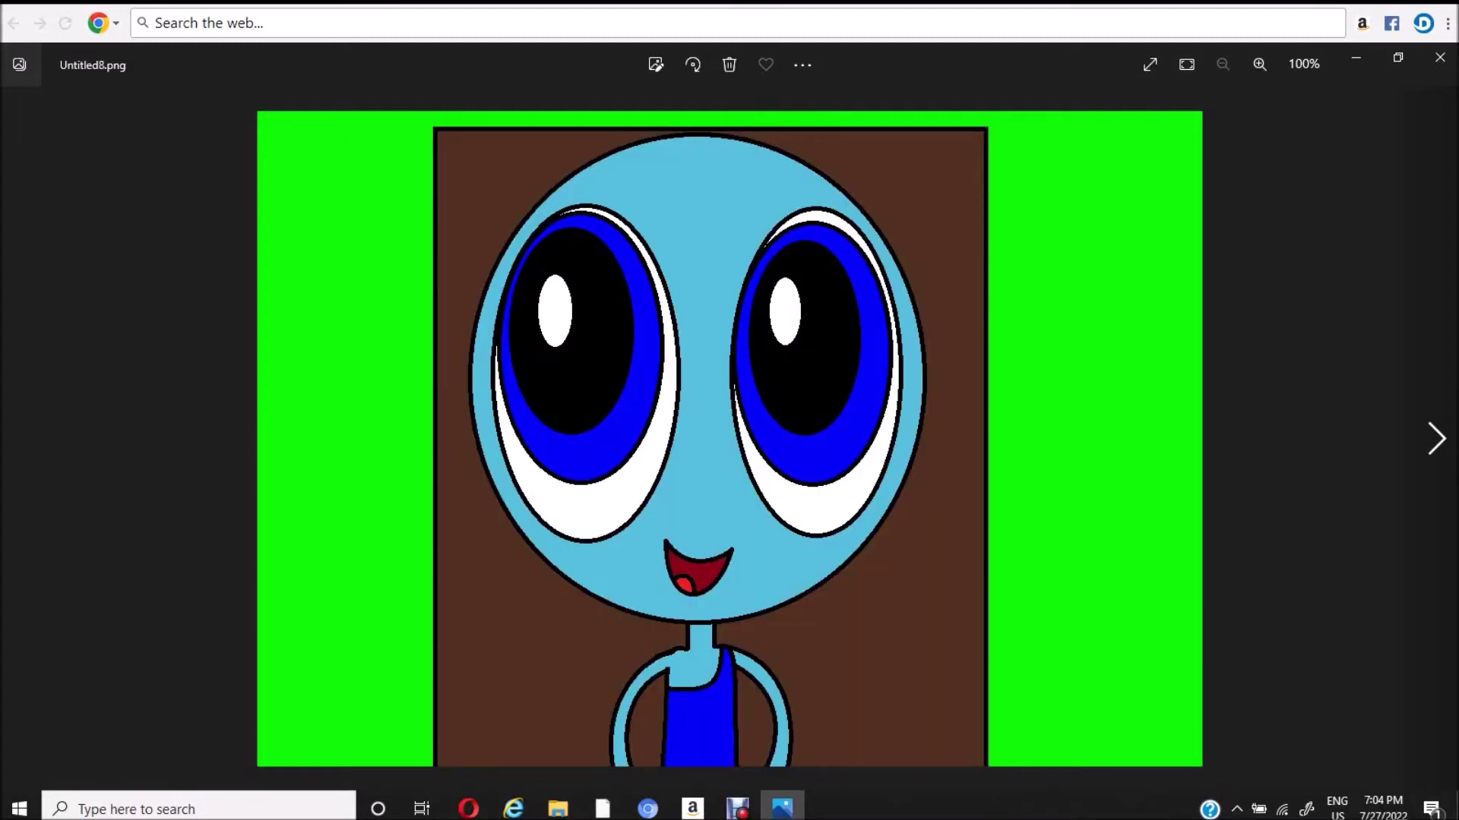
- Page from Untitled9.png past the greyhound caption and blonde character to Untitled19's title card
key(Right)
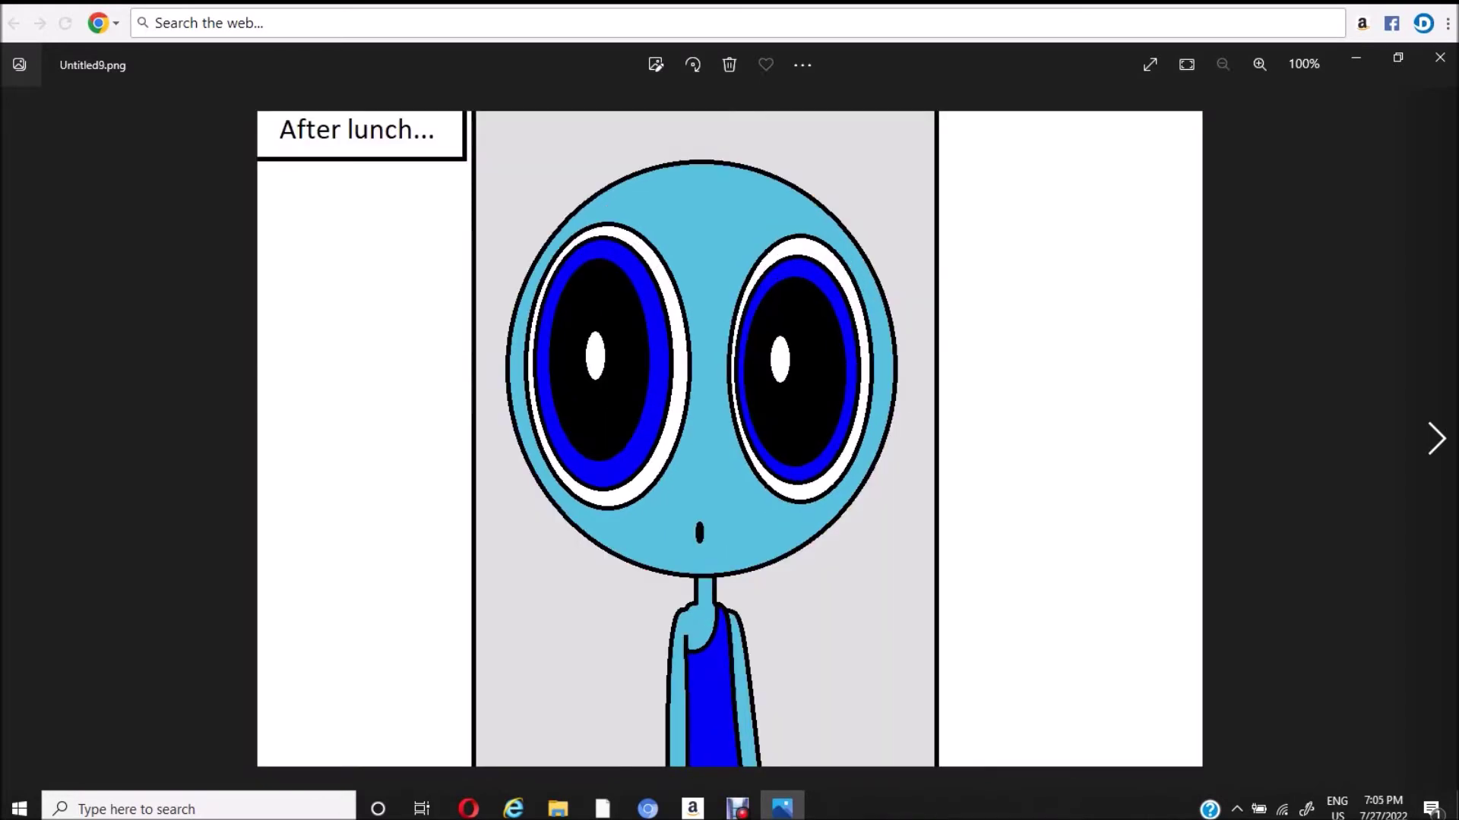
key(Right)
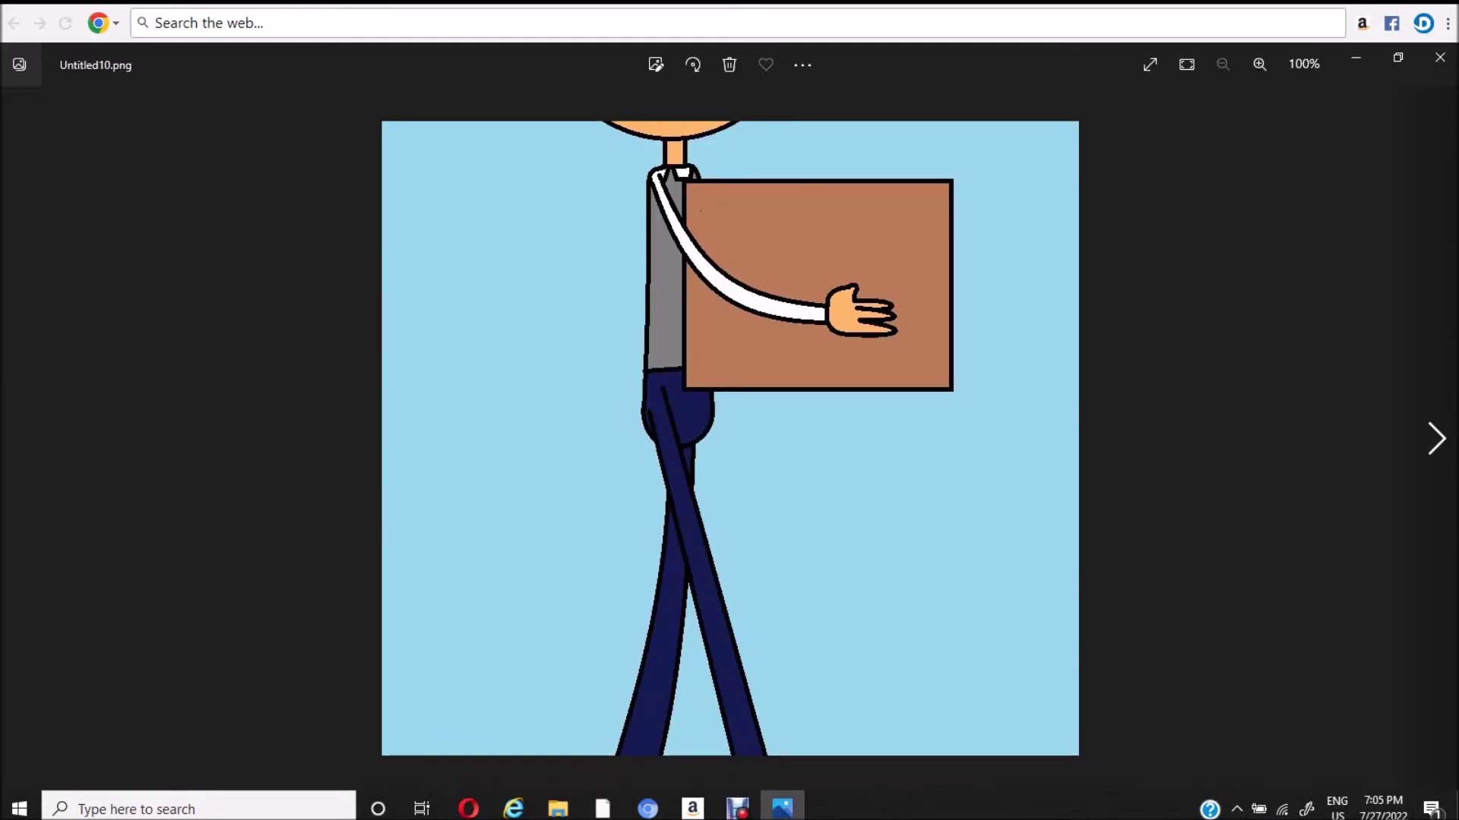
key(Right)
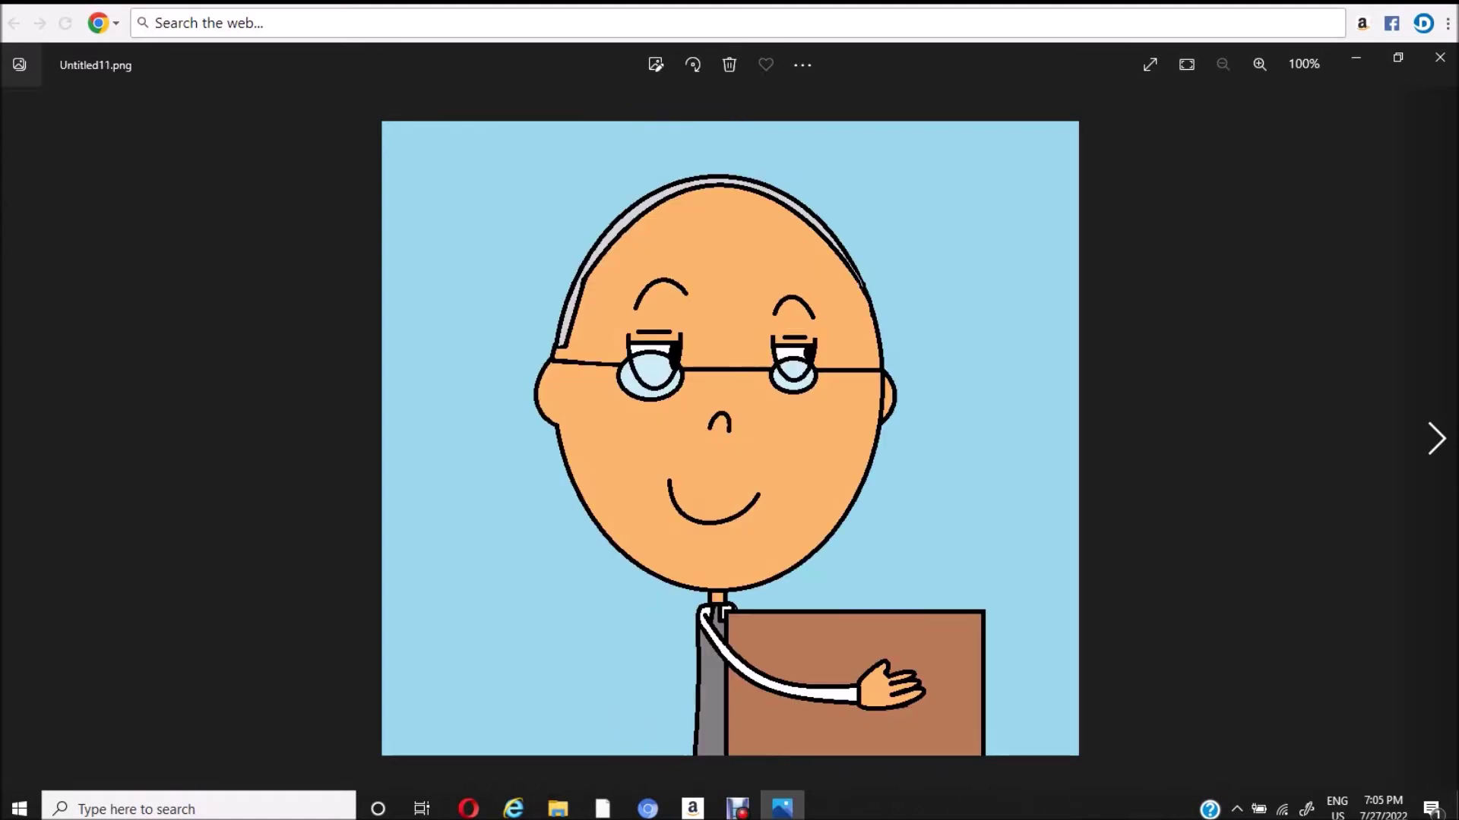
key(Right)
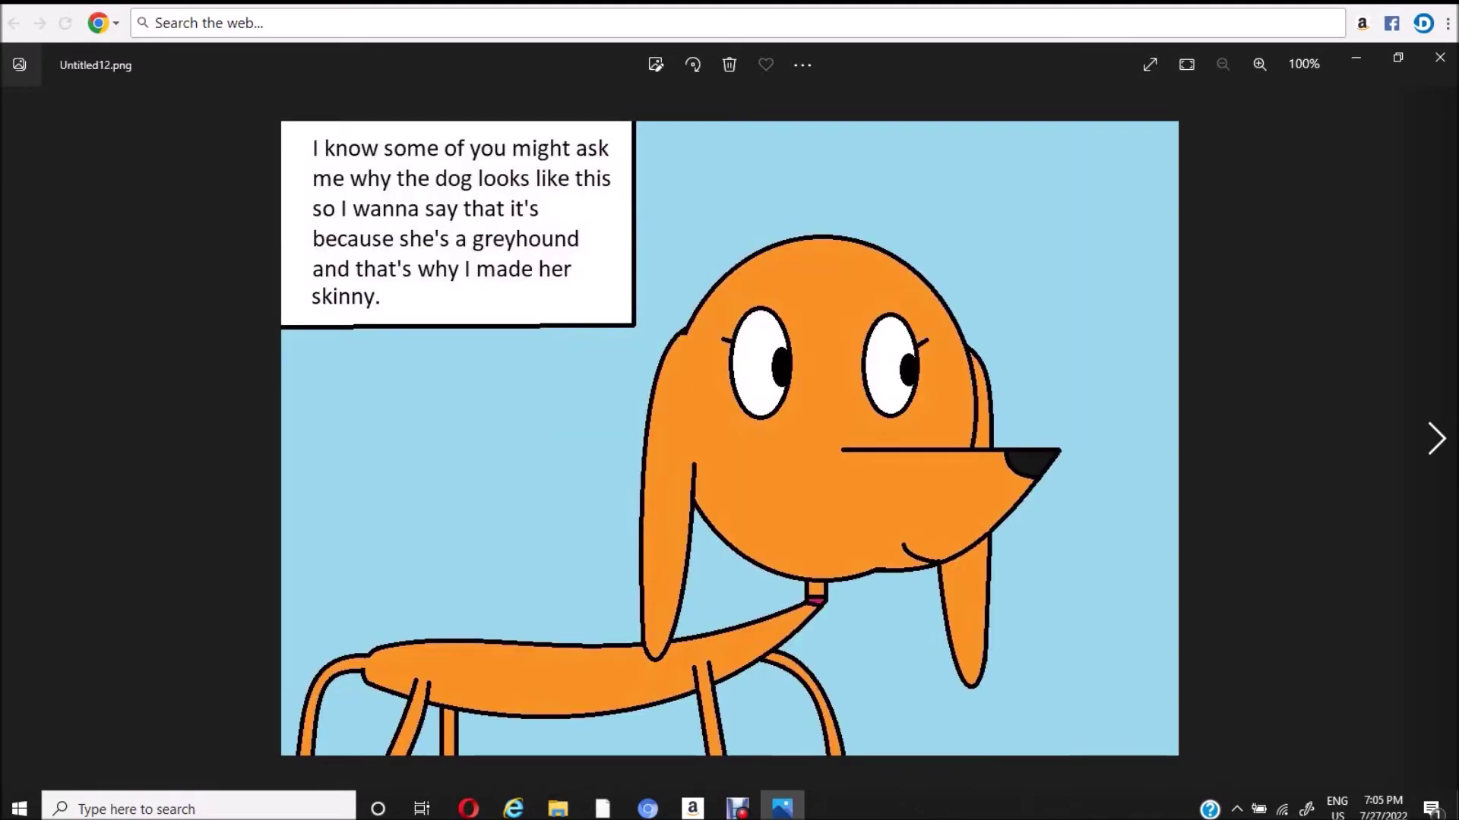
key(Right)
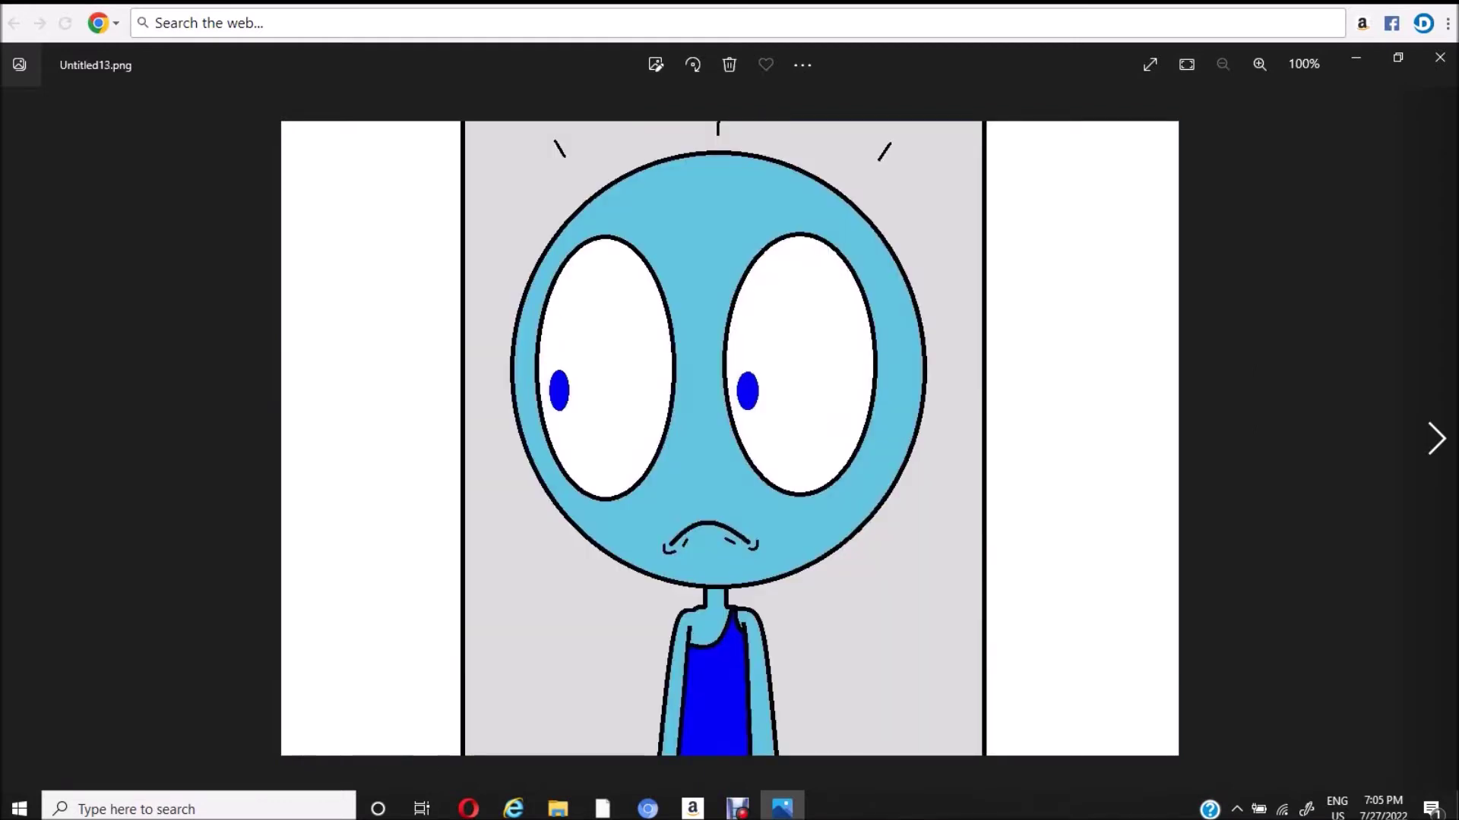
key(Right)
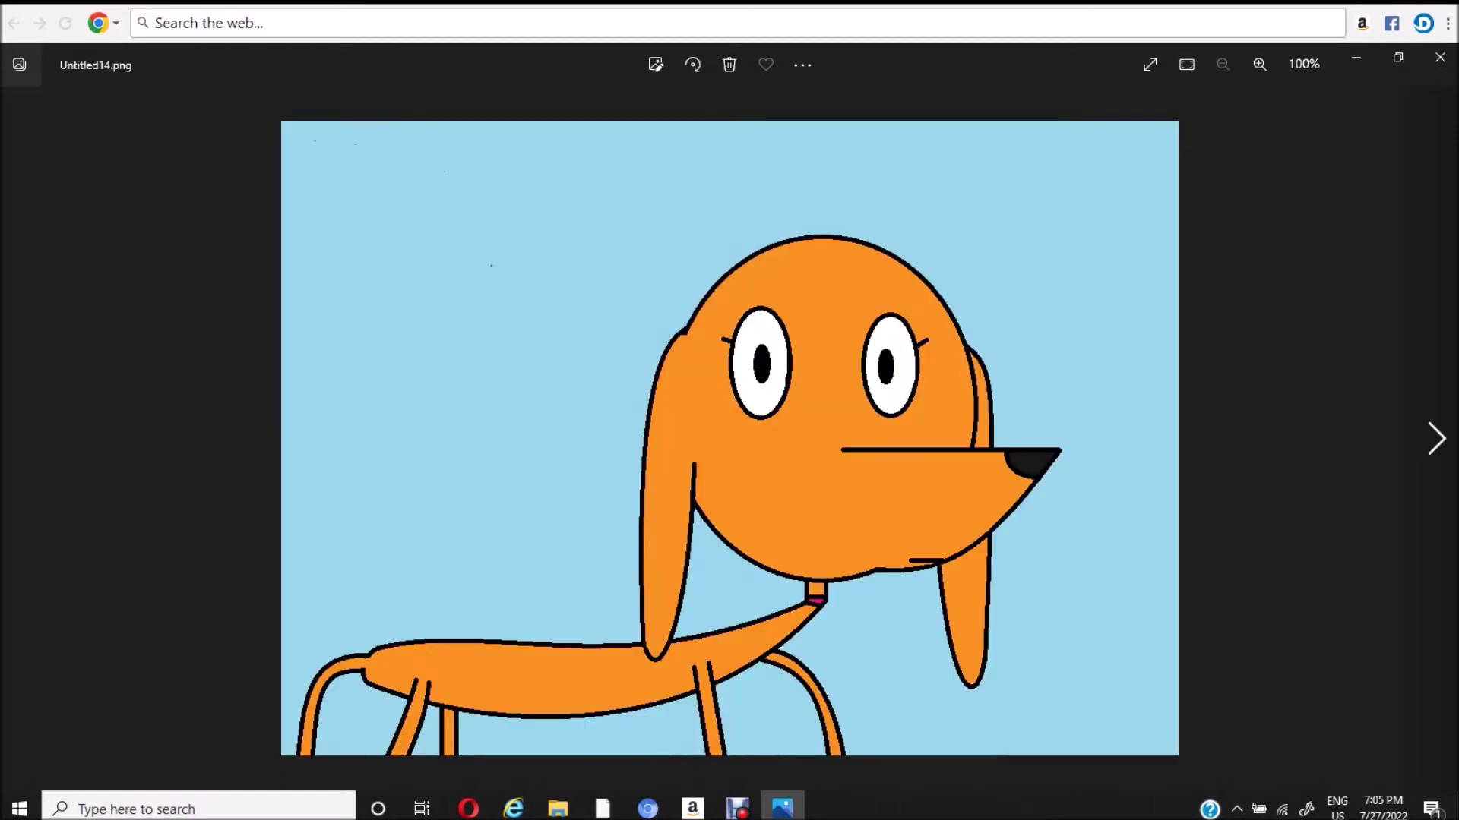
key(Right)
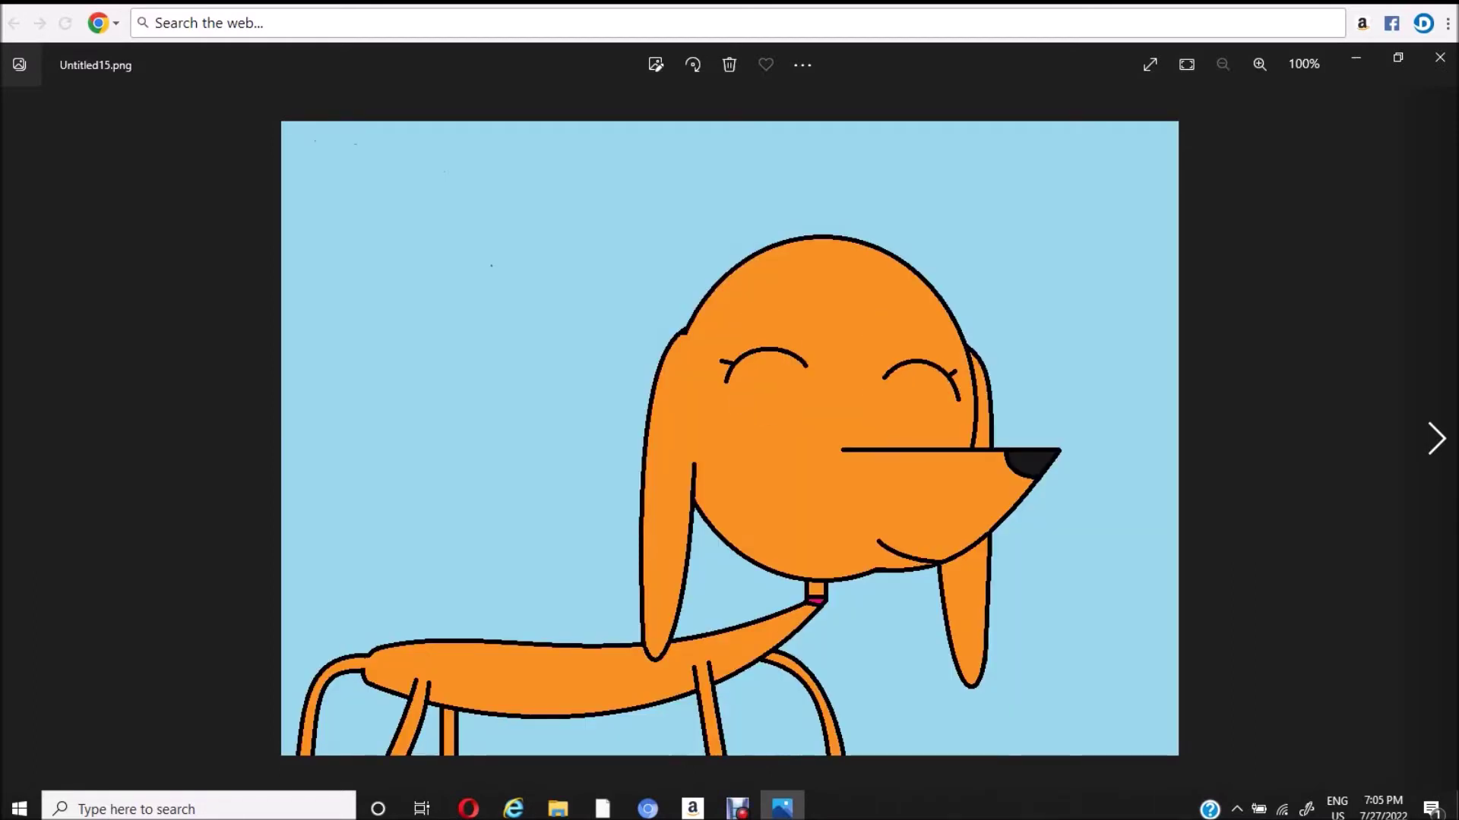
key(Right)
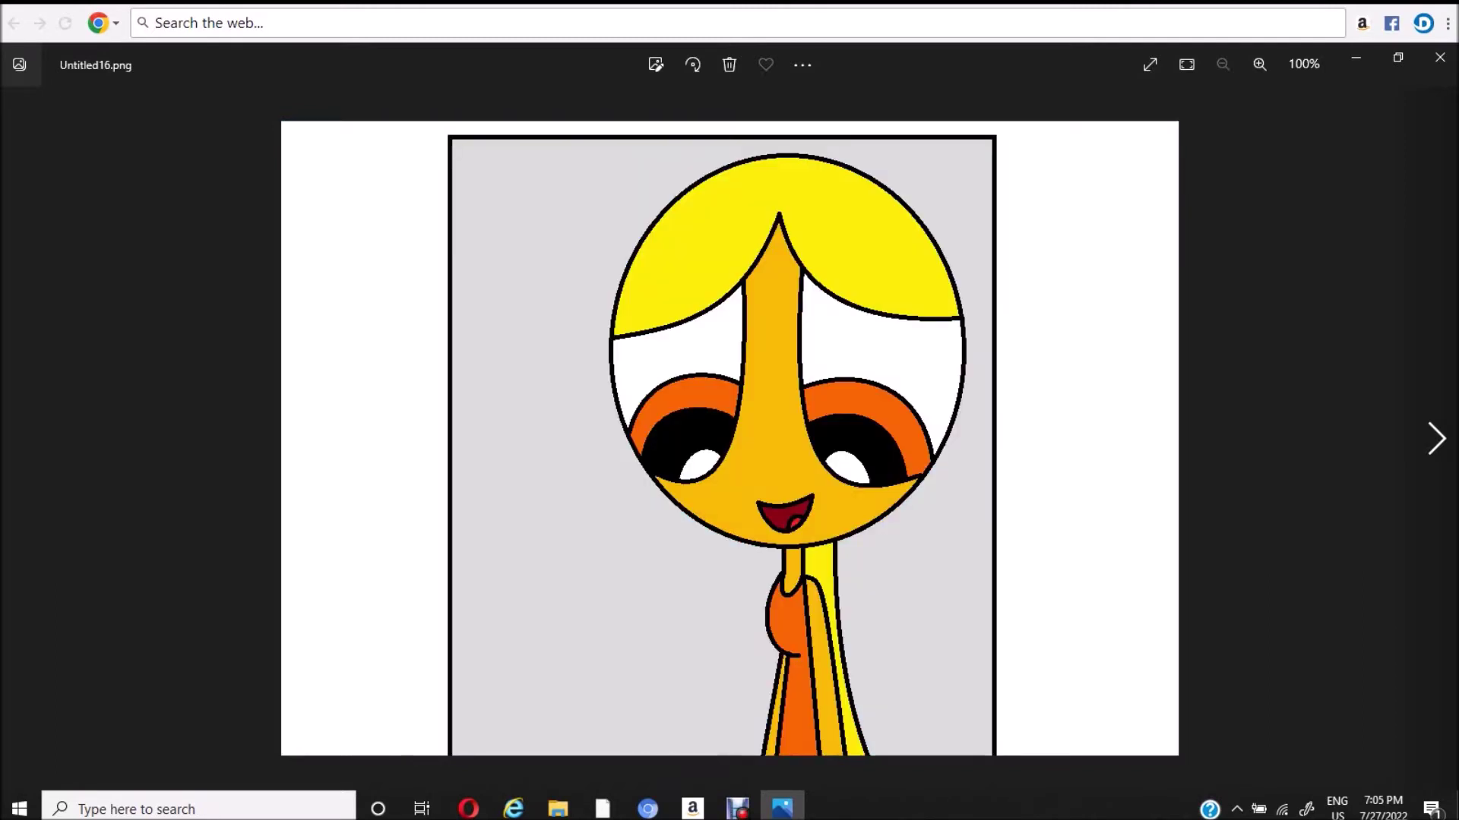
key(Right)
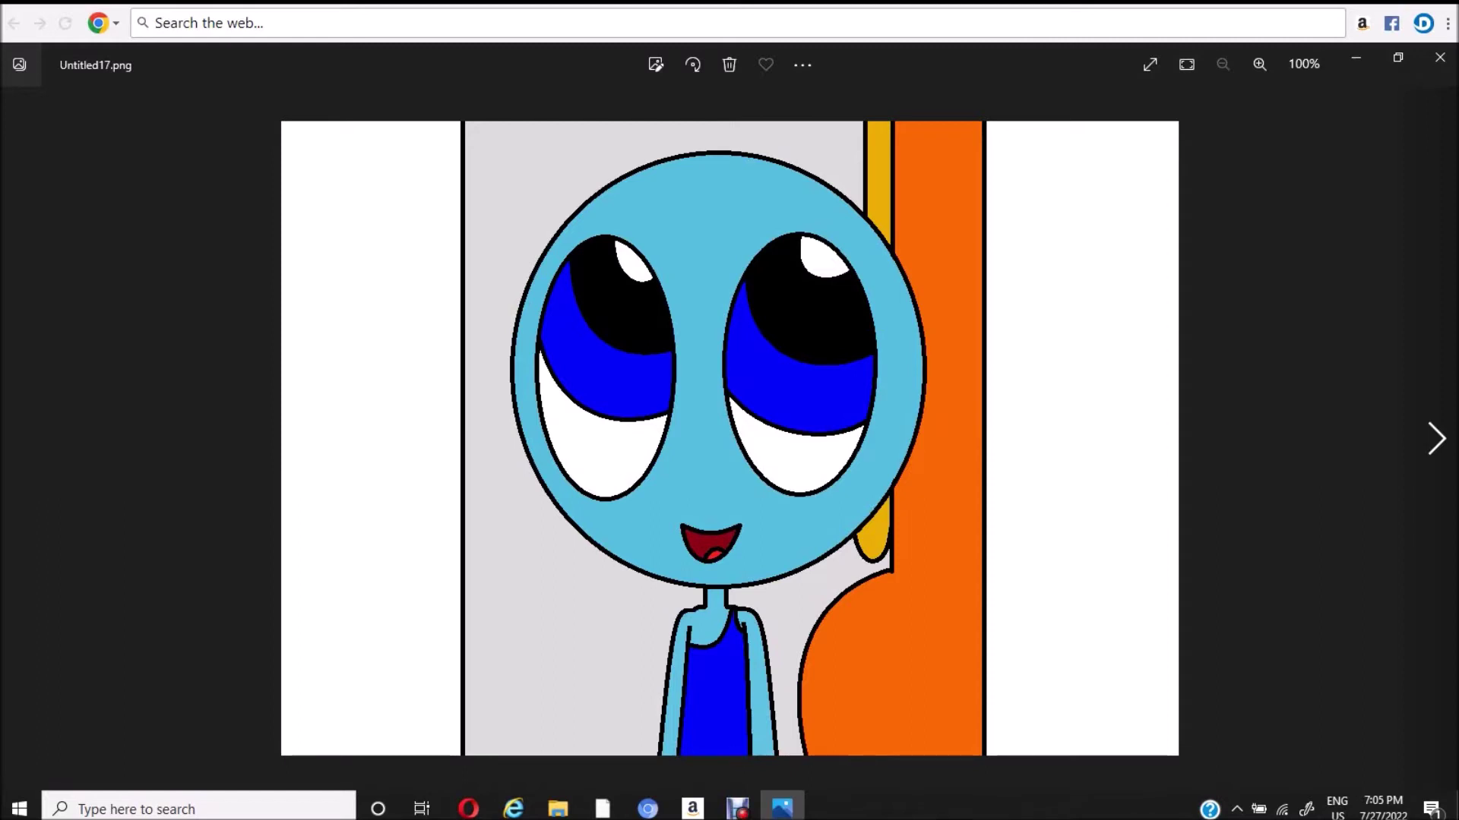
key(Right)
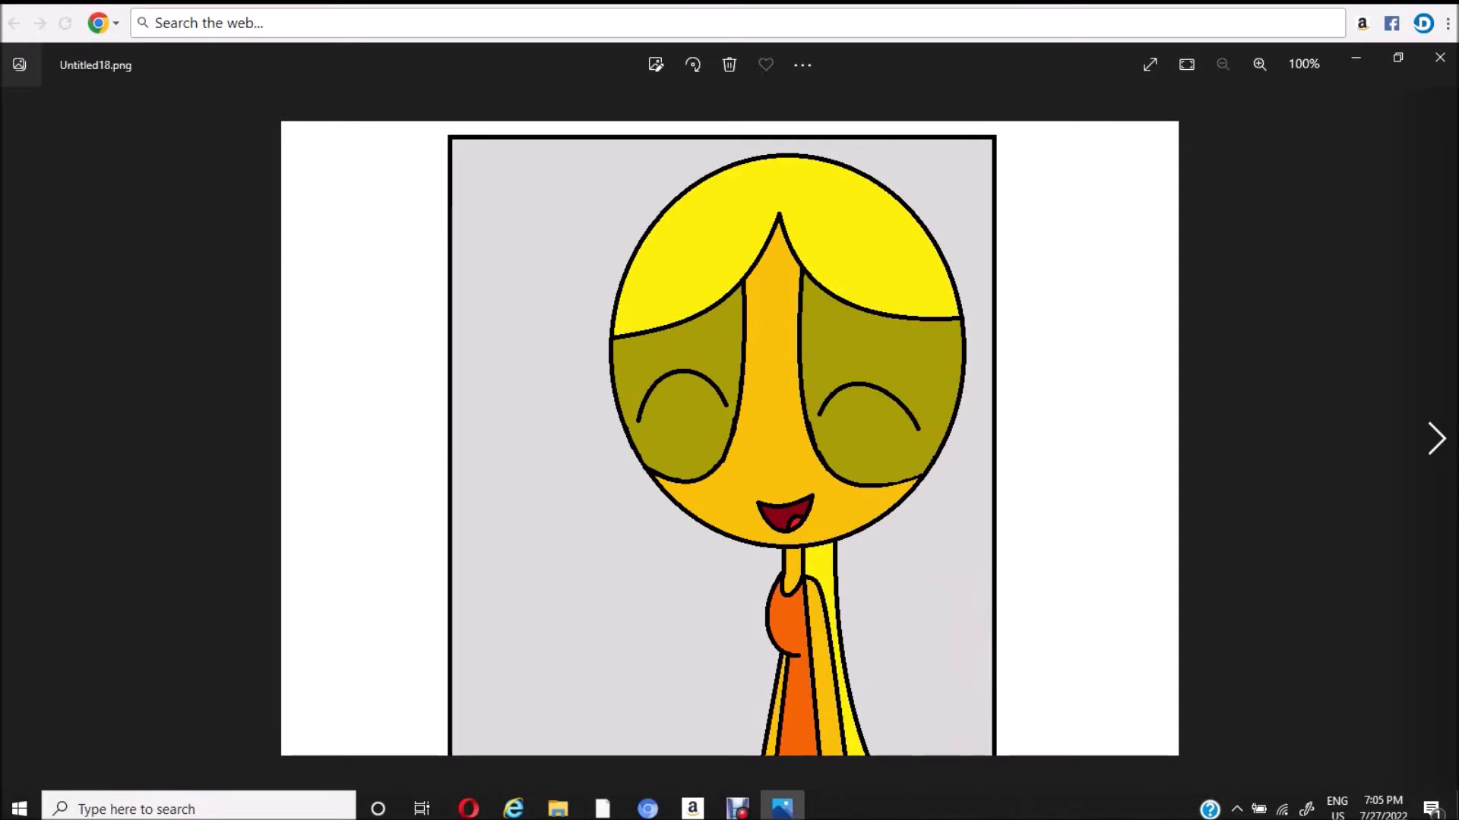
key(Right)
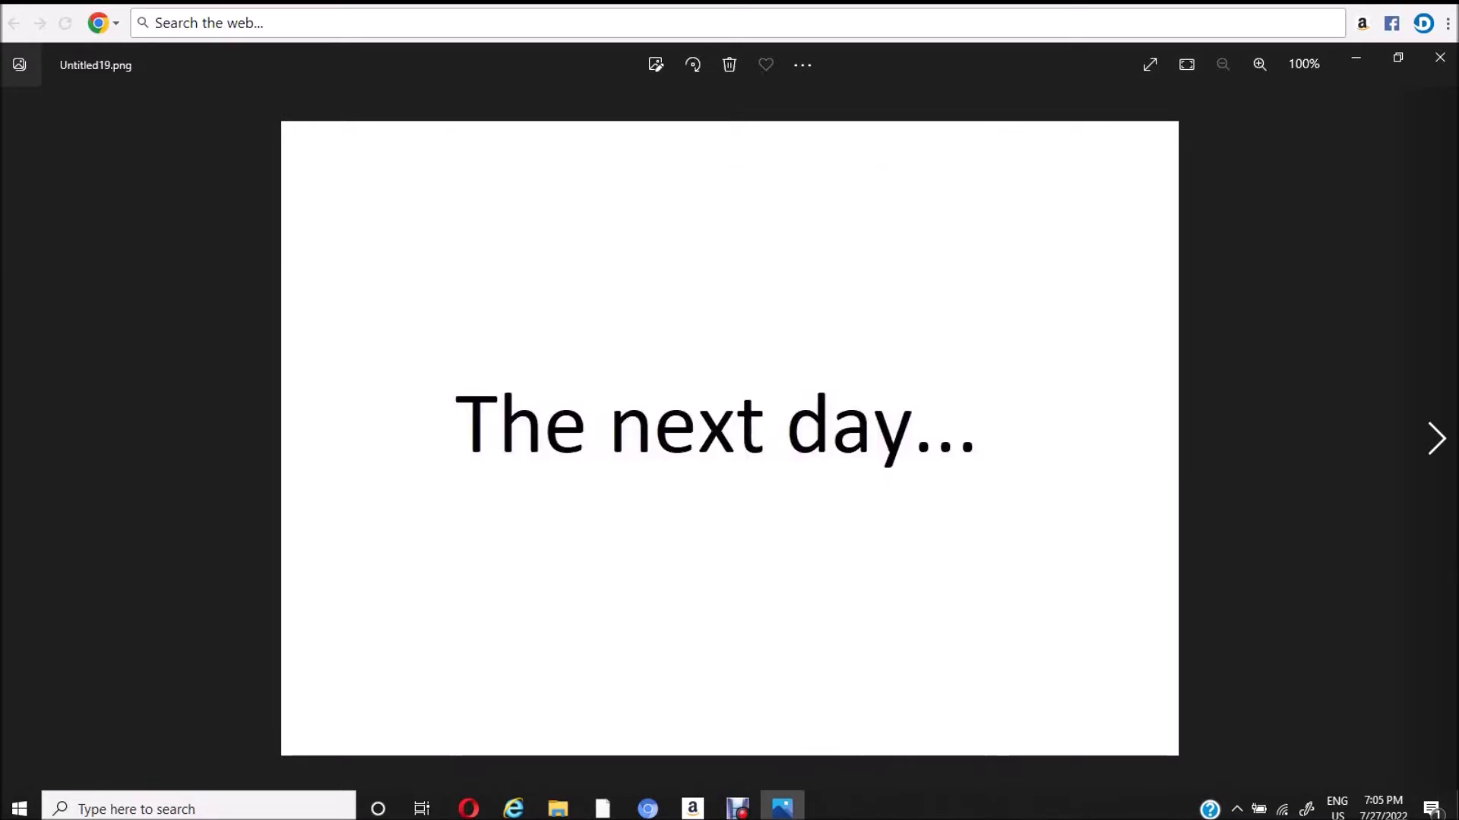
- Page from Untitled19.png past the white-coated waving man to Untitled24, a worried blue character
key(Right)
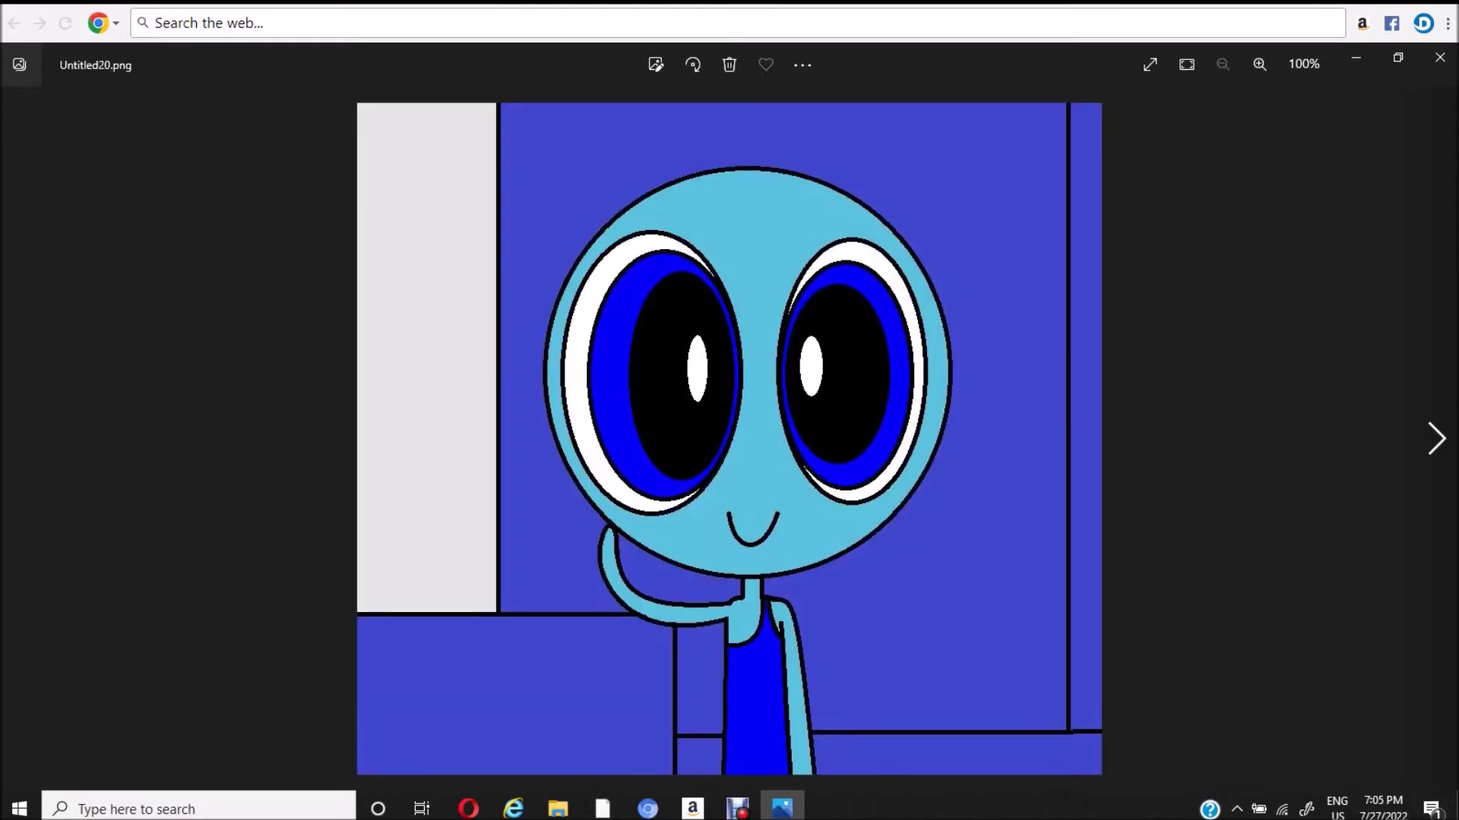
key(Right)
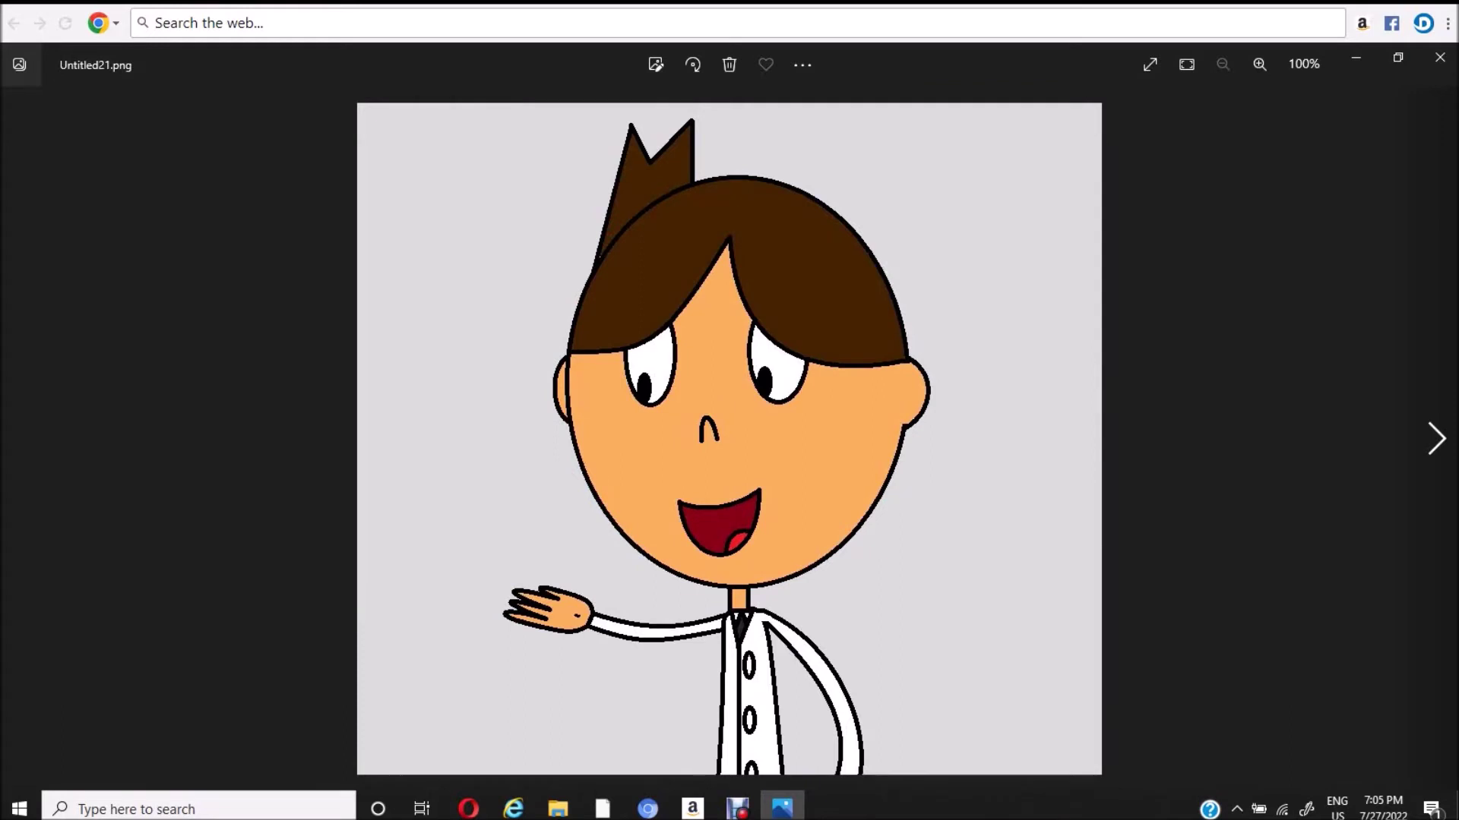
key(Right)
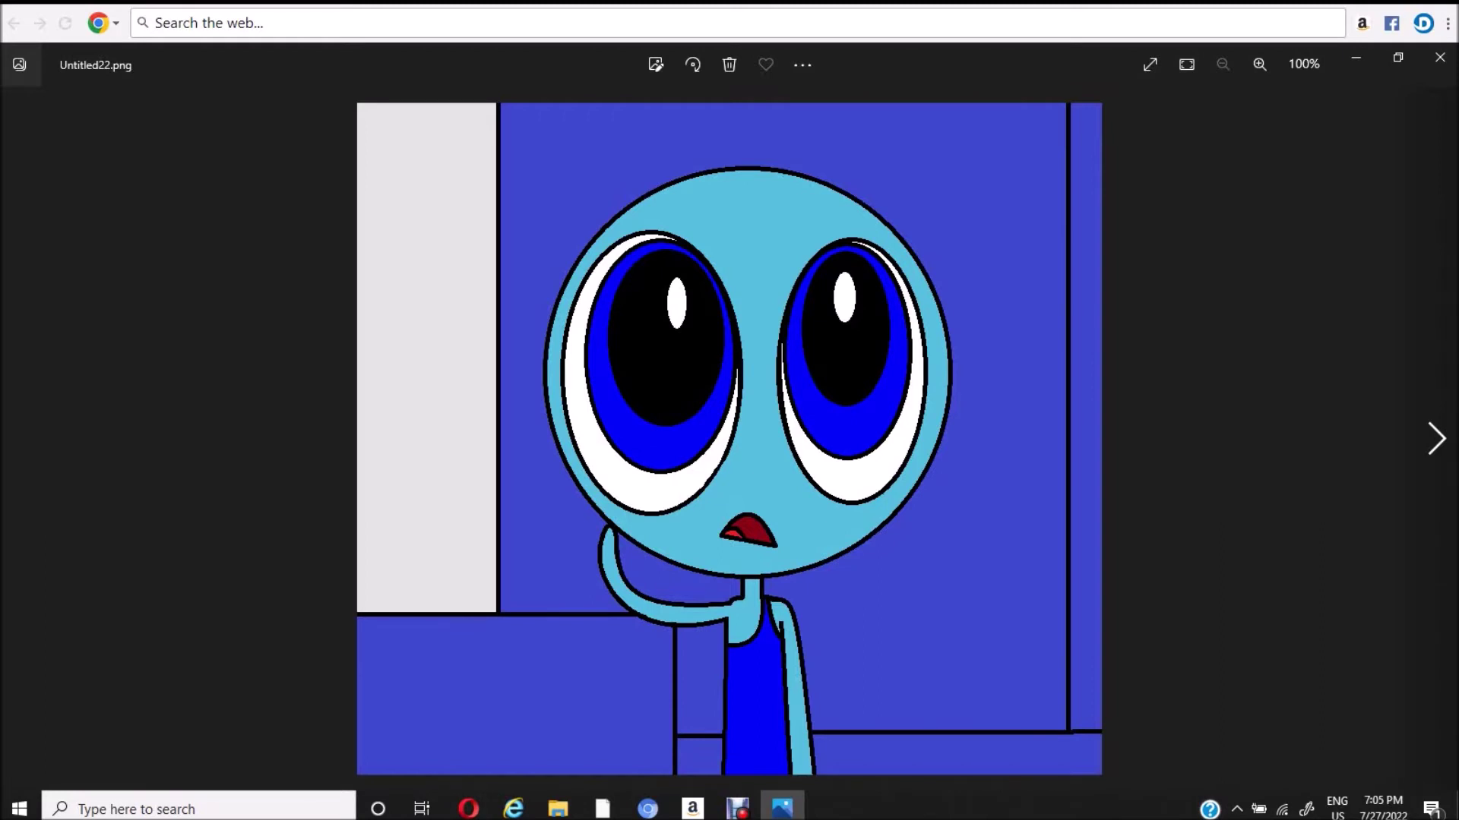
key(Right)
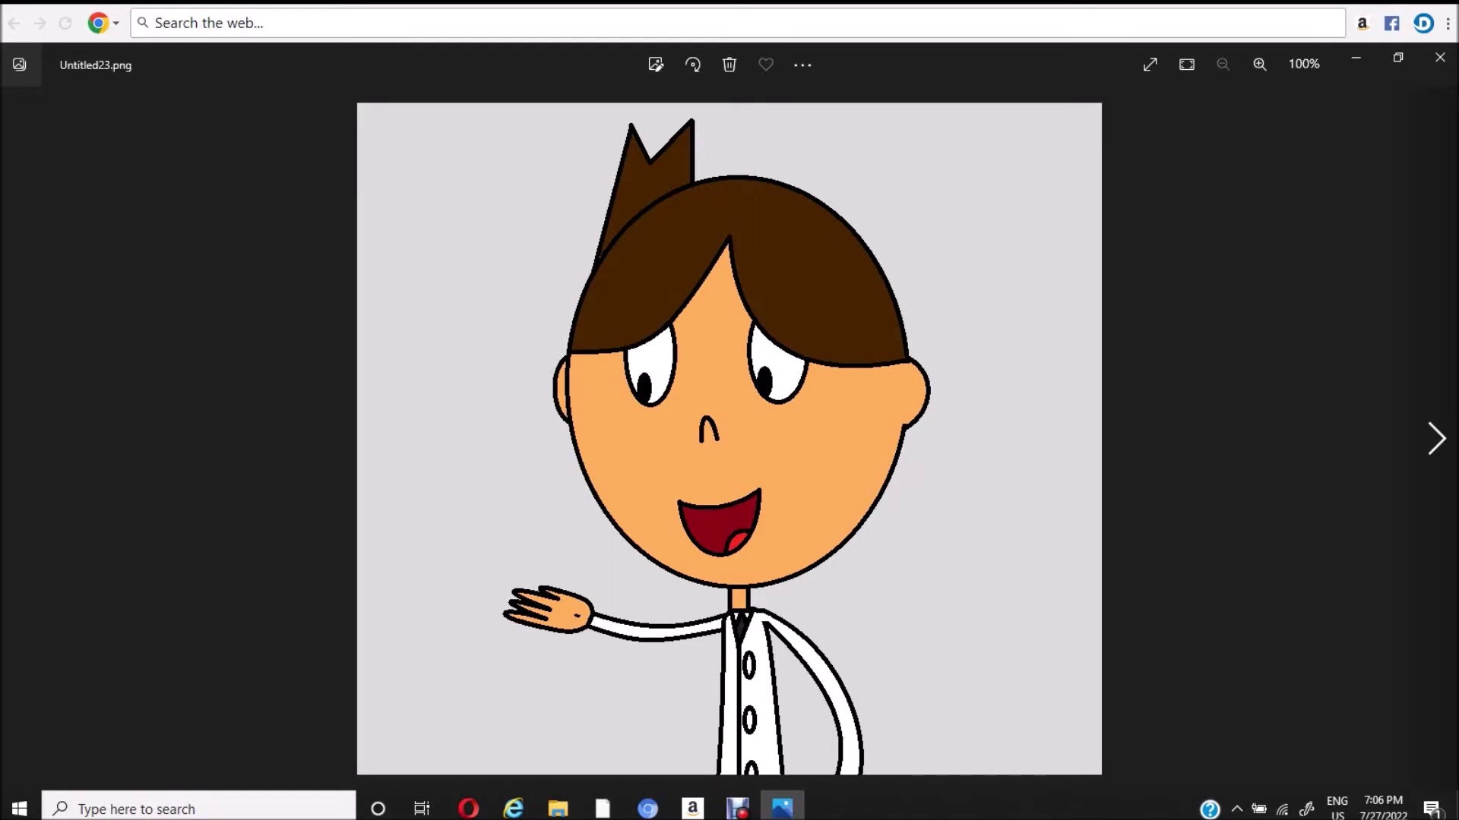
key(Right)
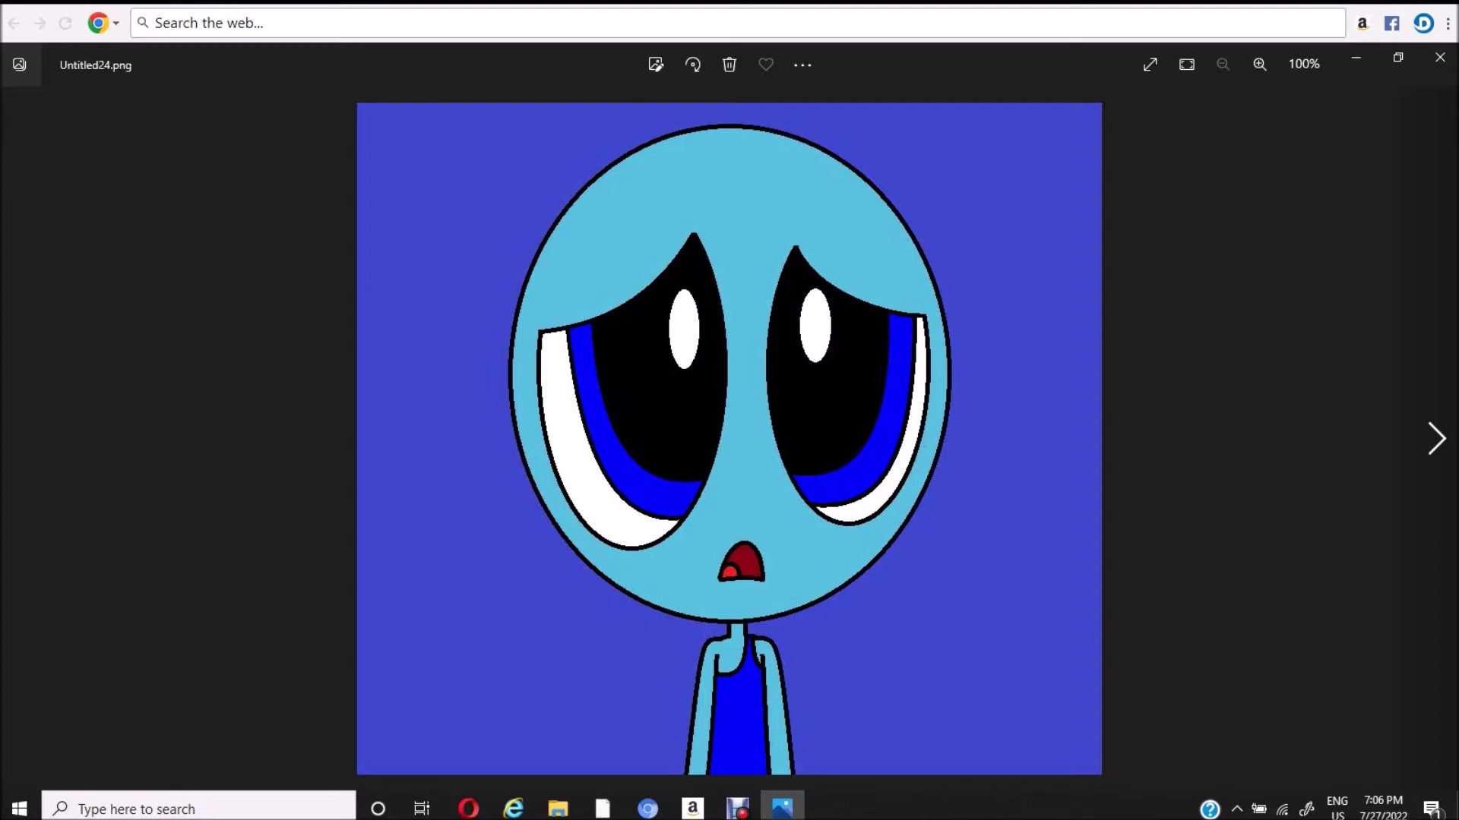
- Page past the two smiling men and the 'At 3:10' door panel to Untitled35
key(Right)
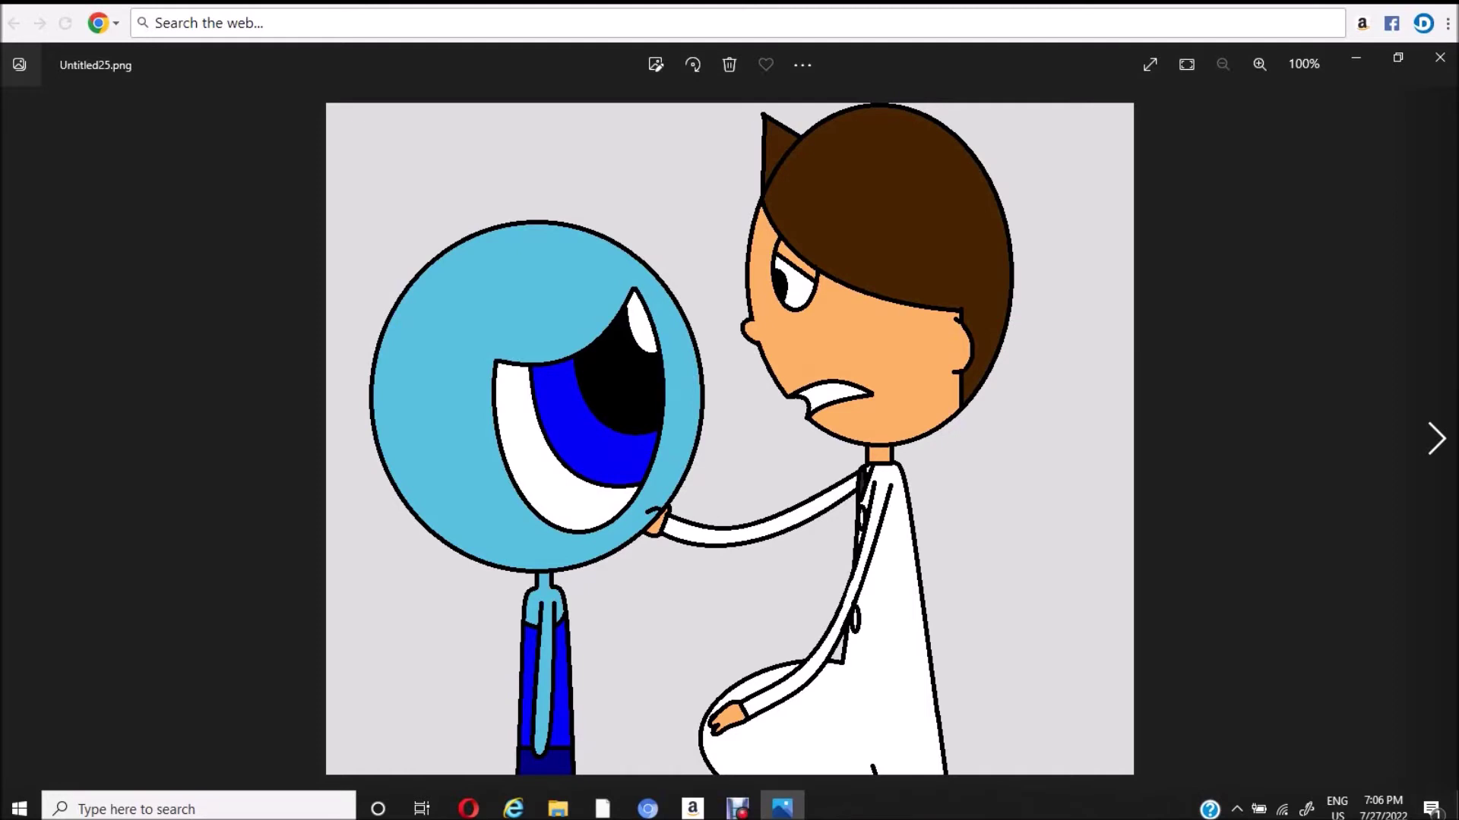
key(Right)
key(Right)
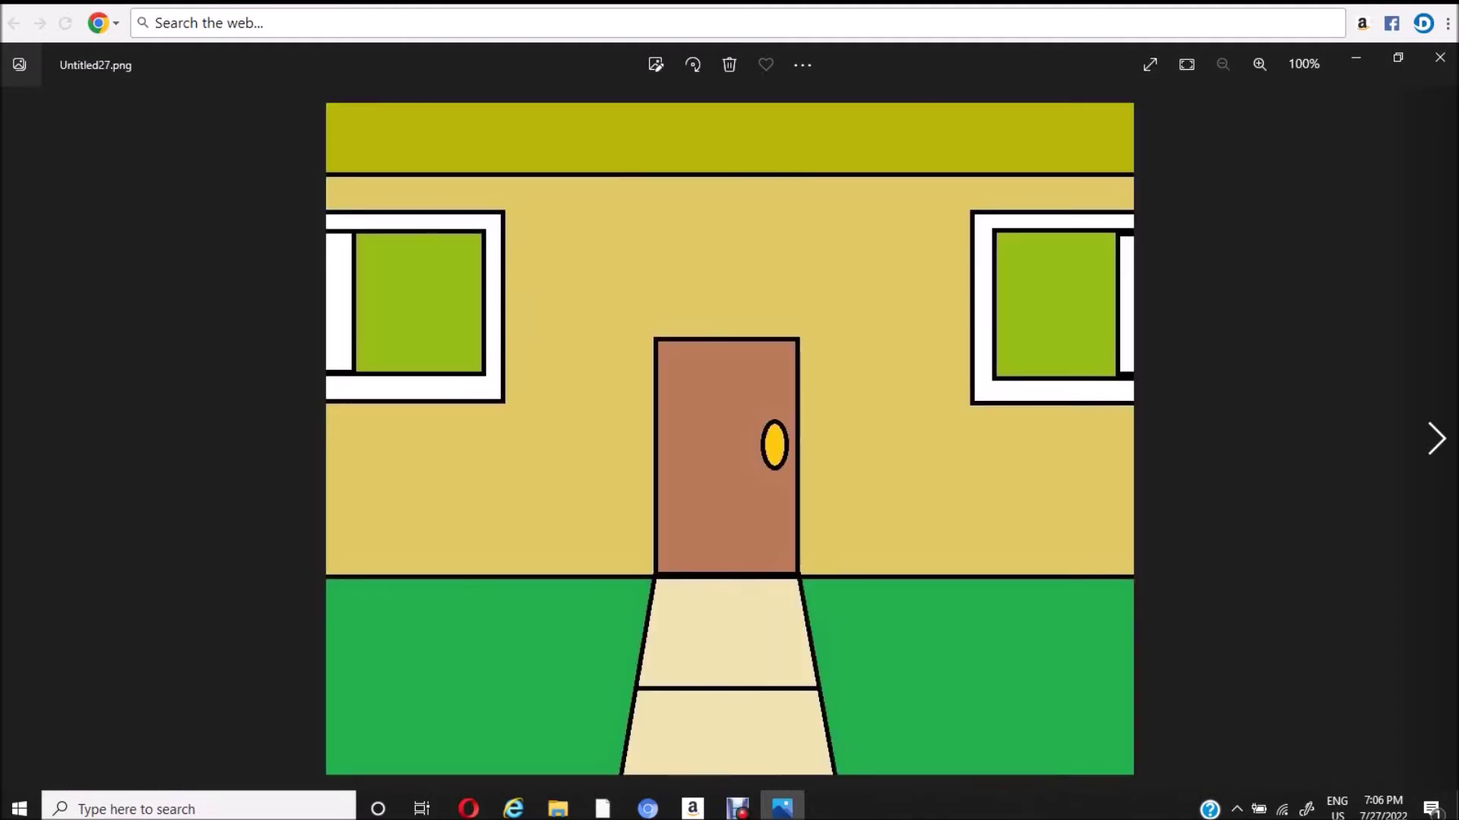
key(Right)
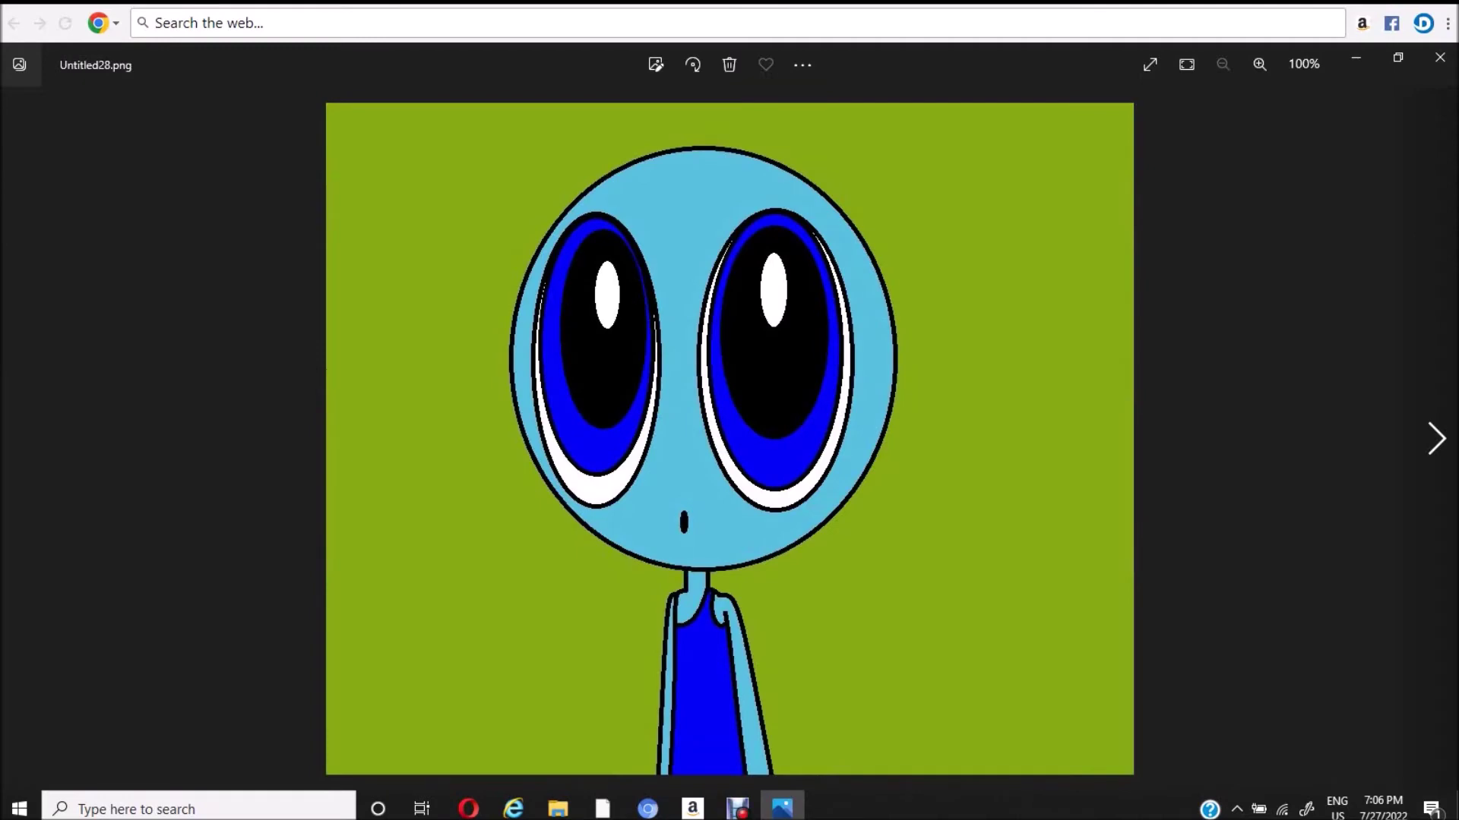
key(Right)
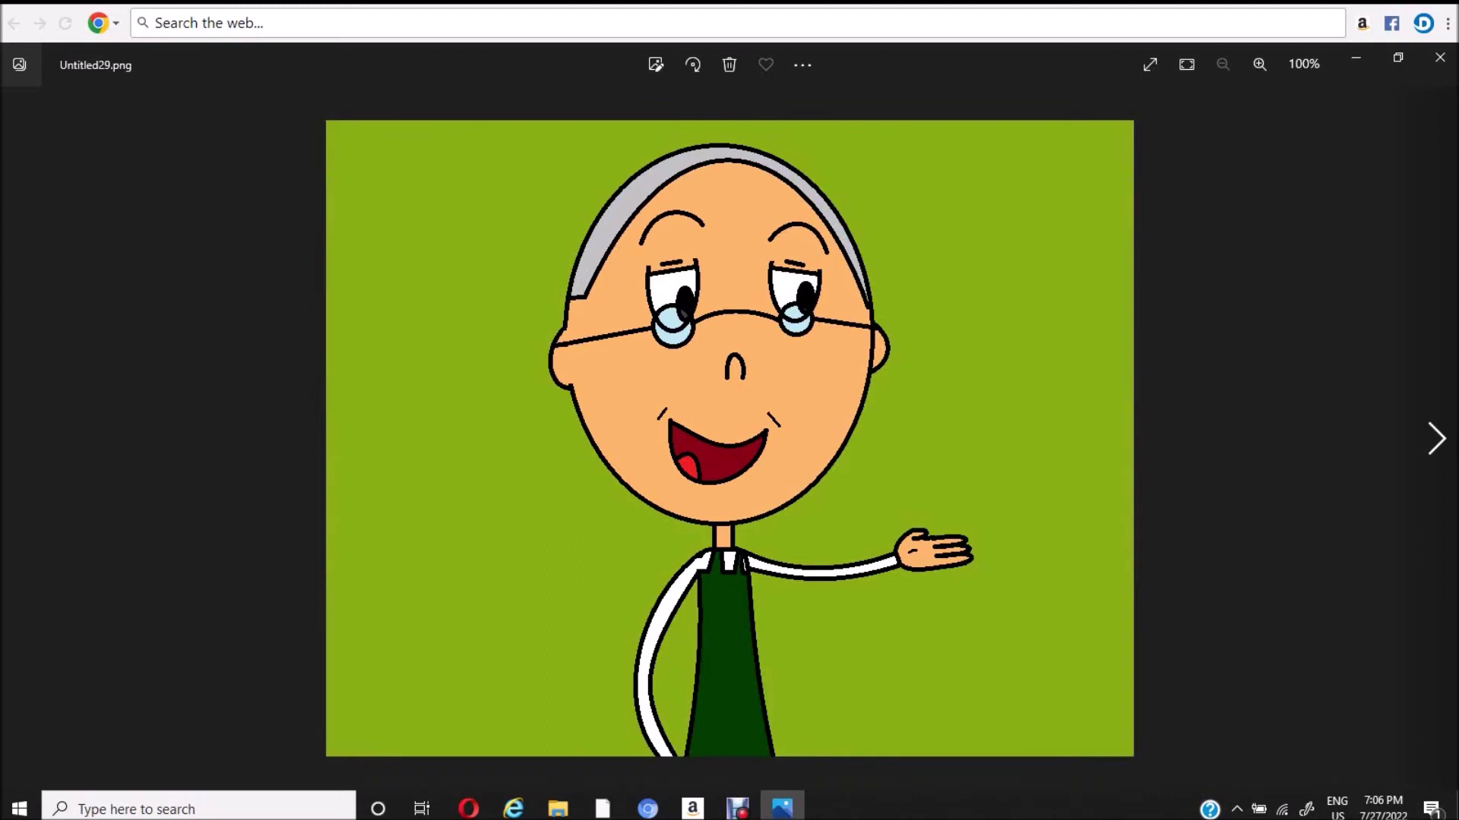
key(Right)
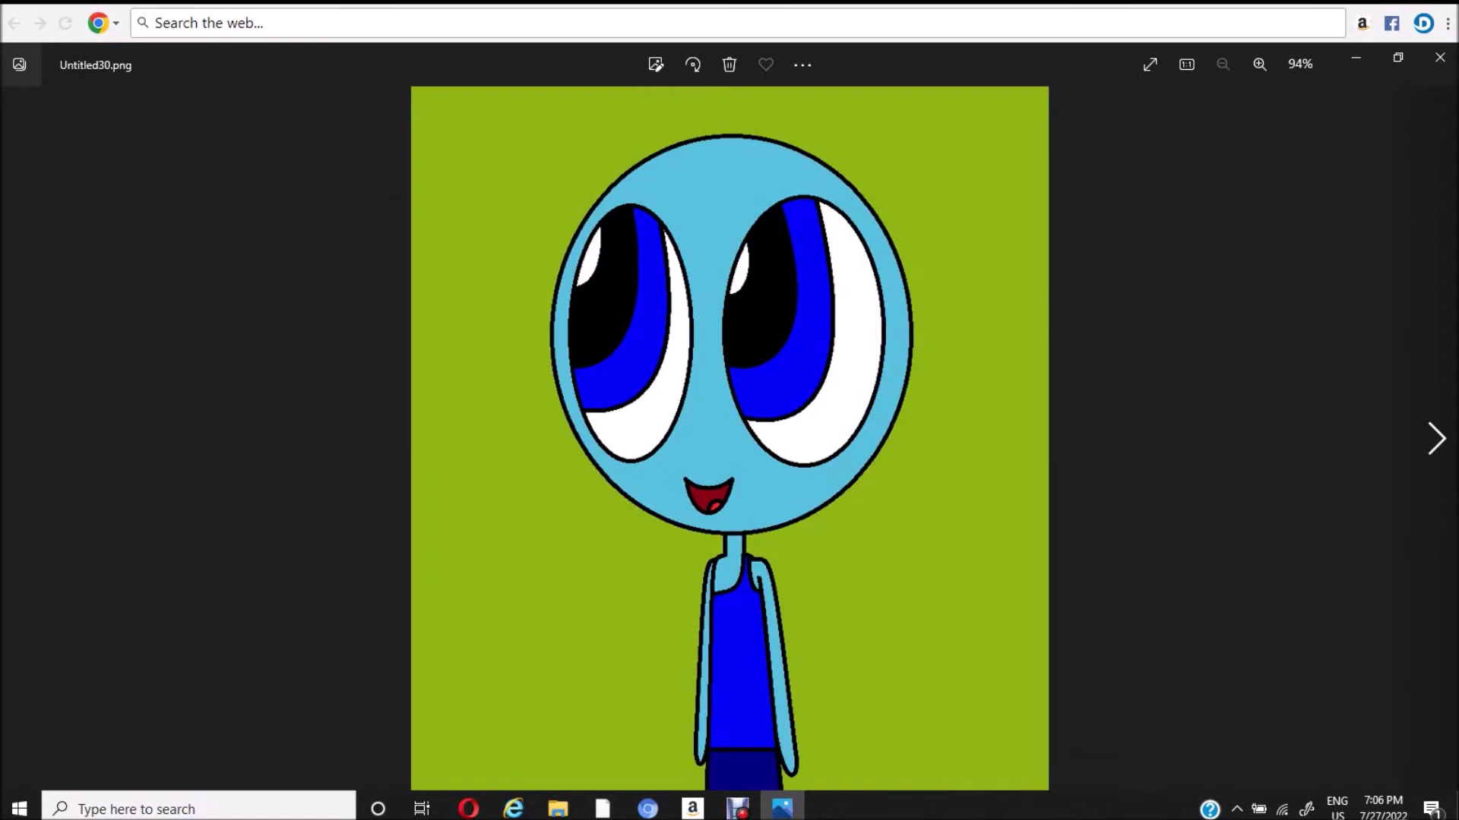
key(Right)
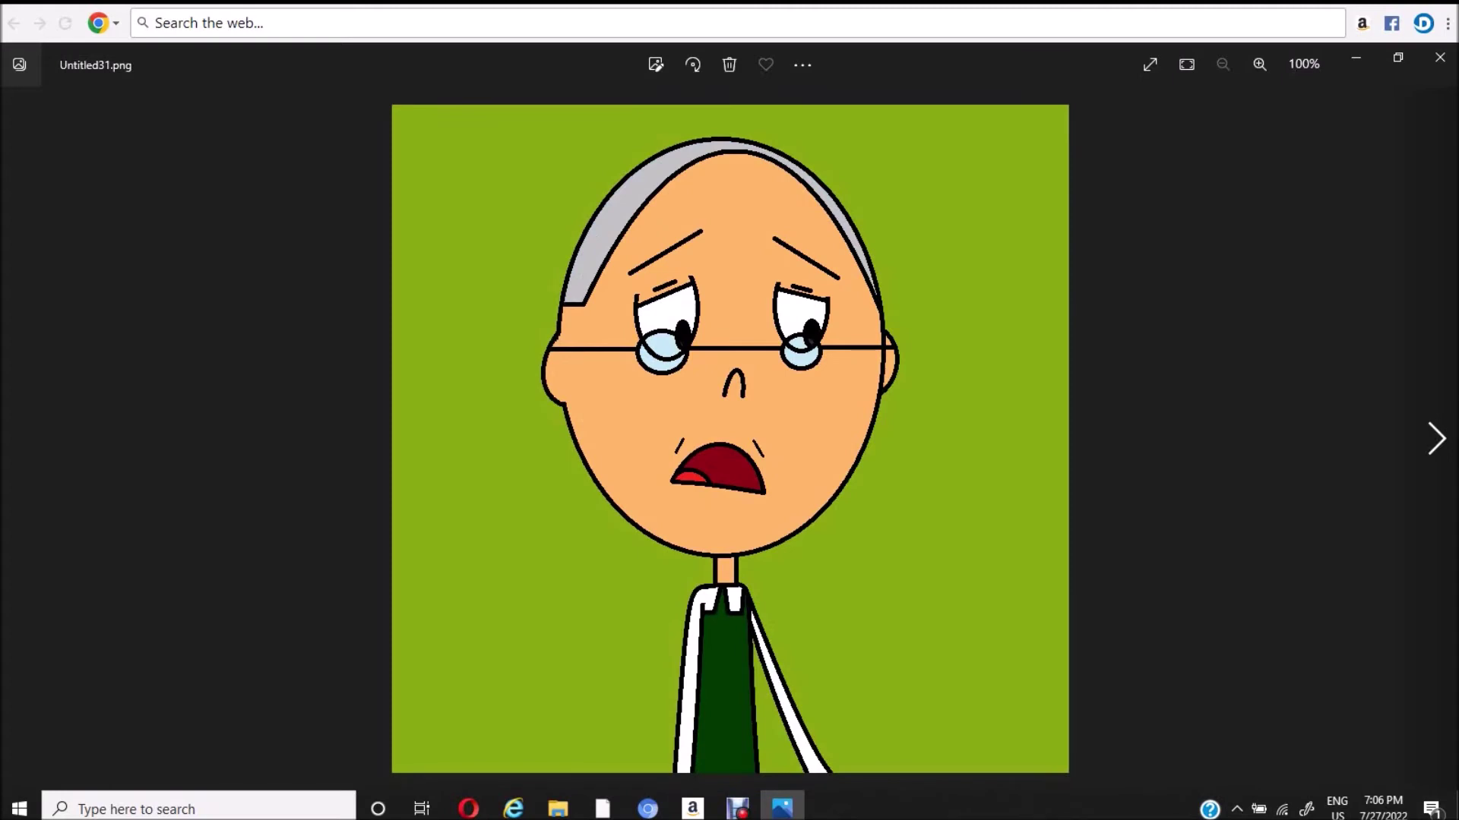
key(Right)
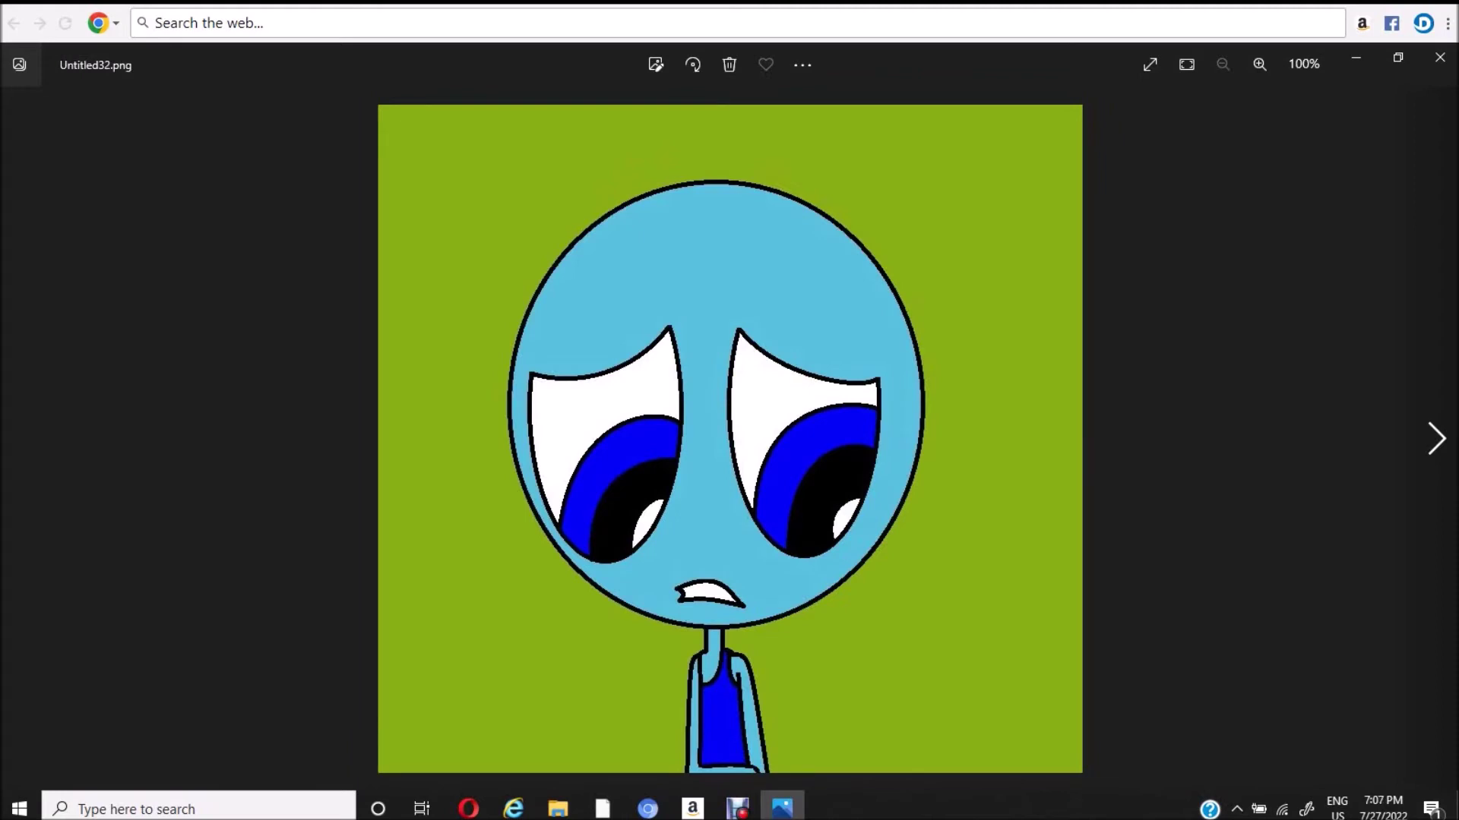
key(Right)
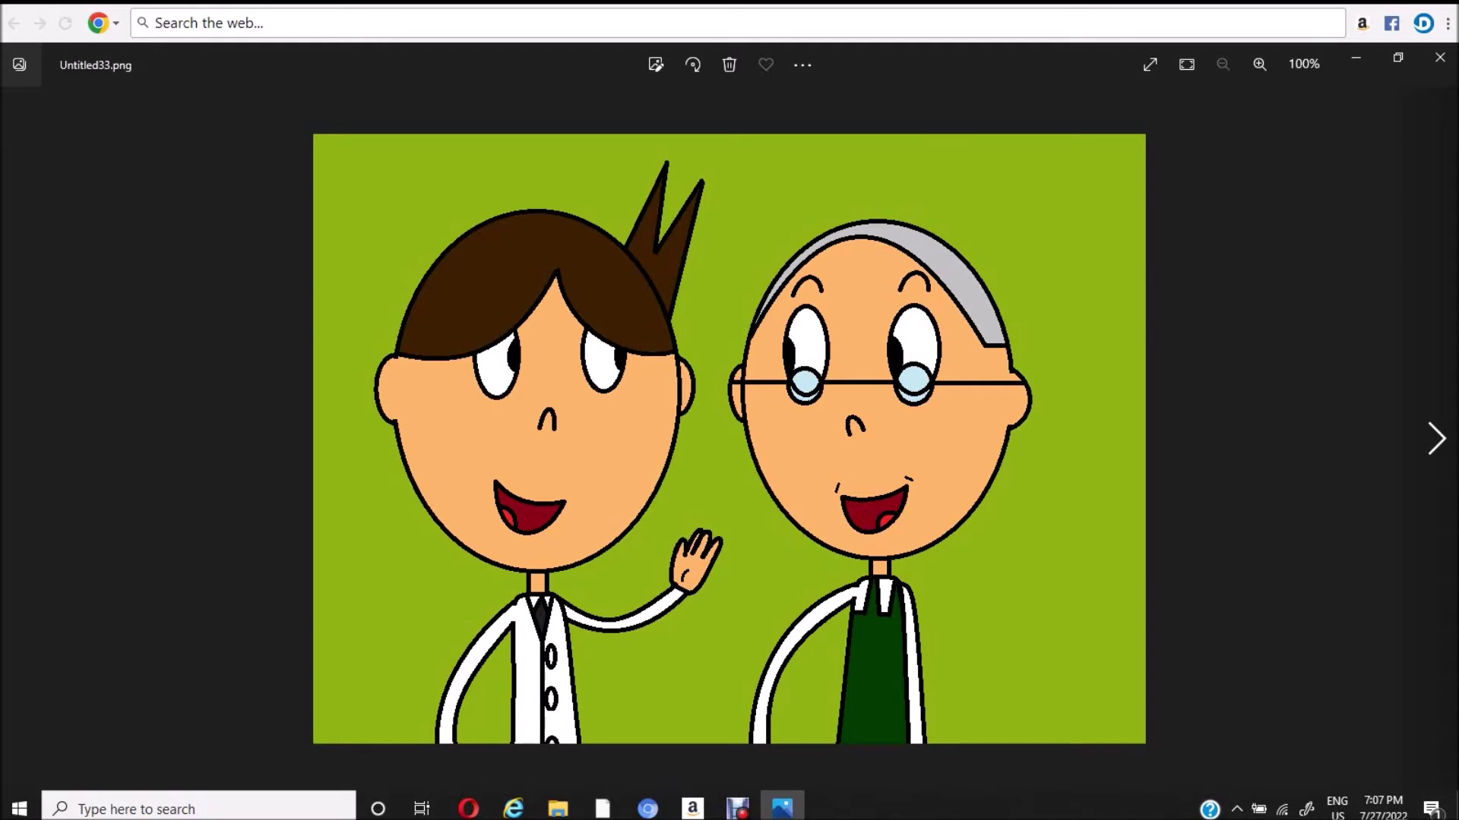
key(Right)
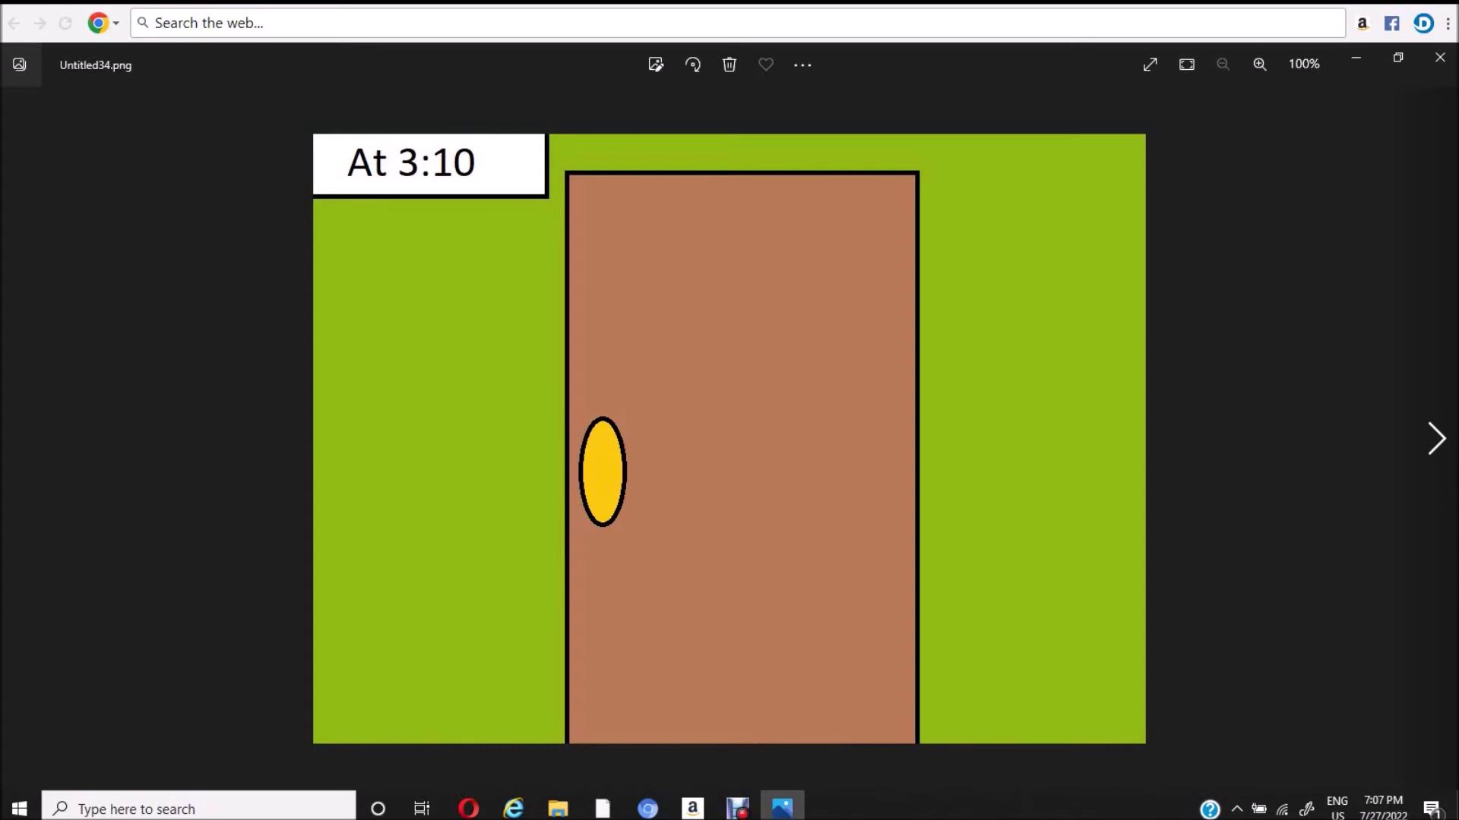
key(Right)
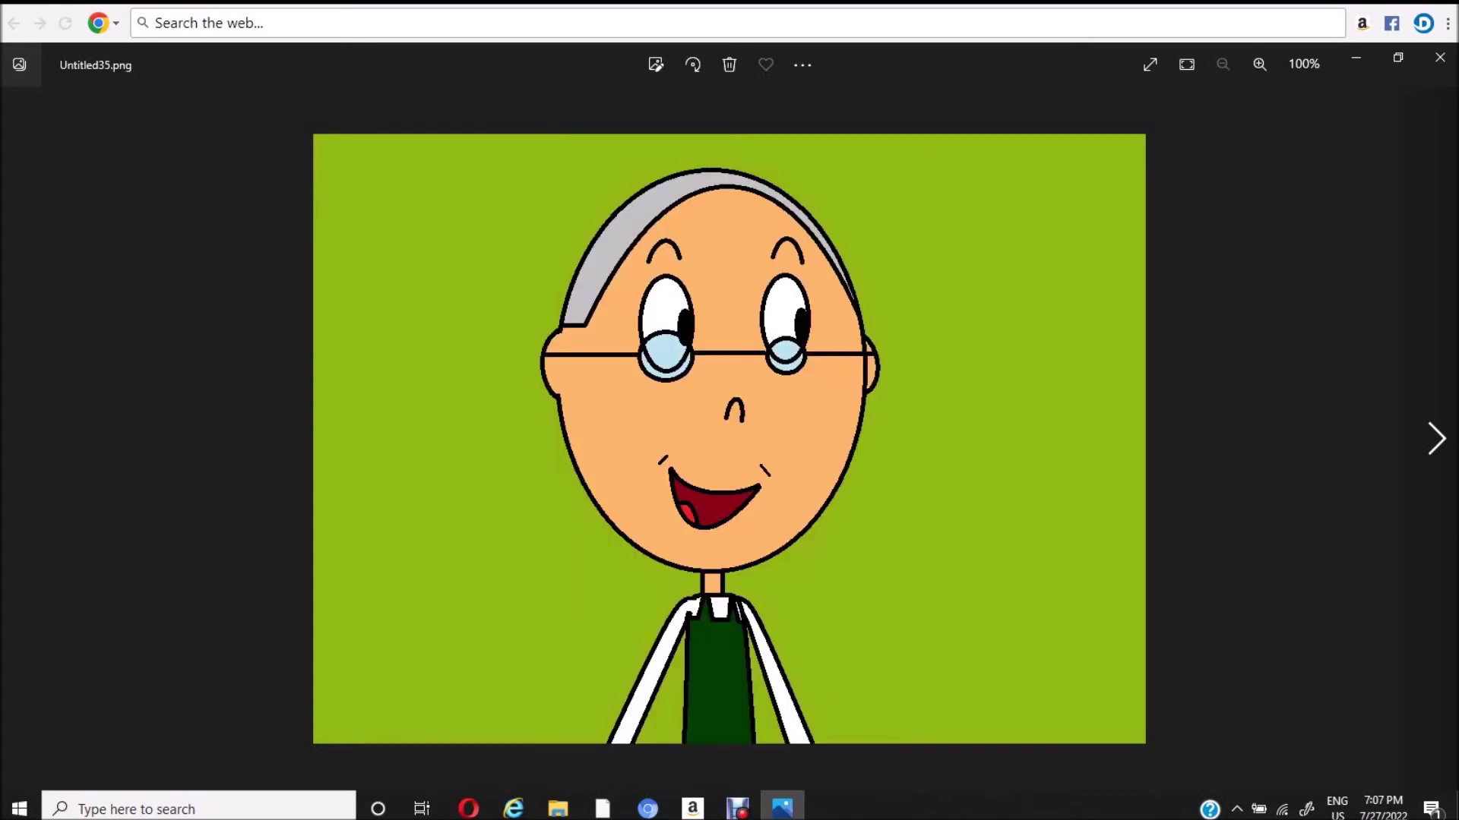
- Page past the blond figure and the grey-haired woman in the doorway to Untitled40's TV panel
key(Right)
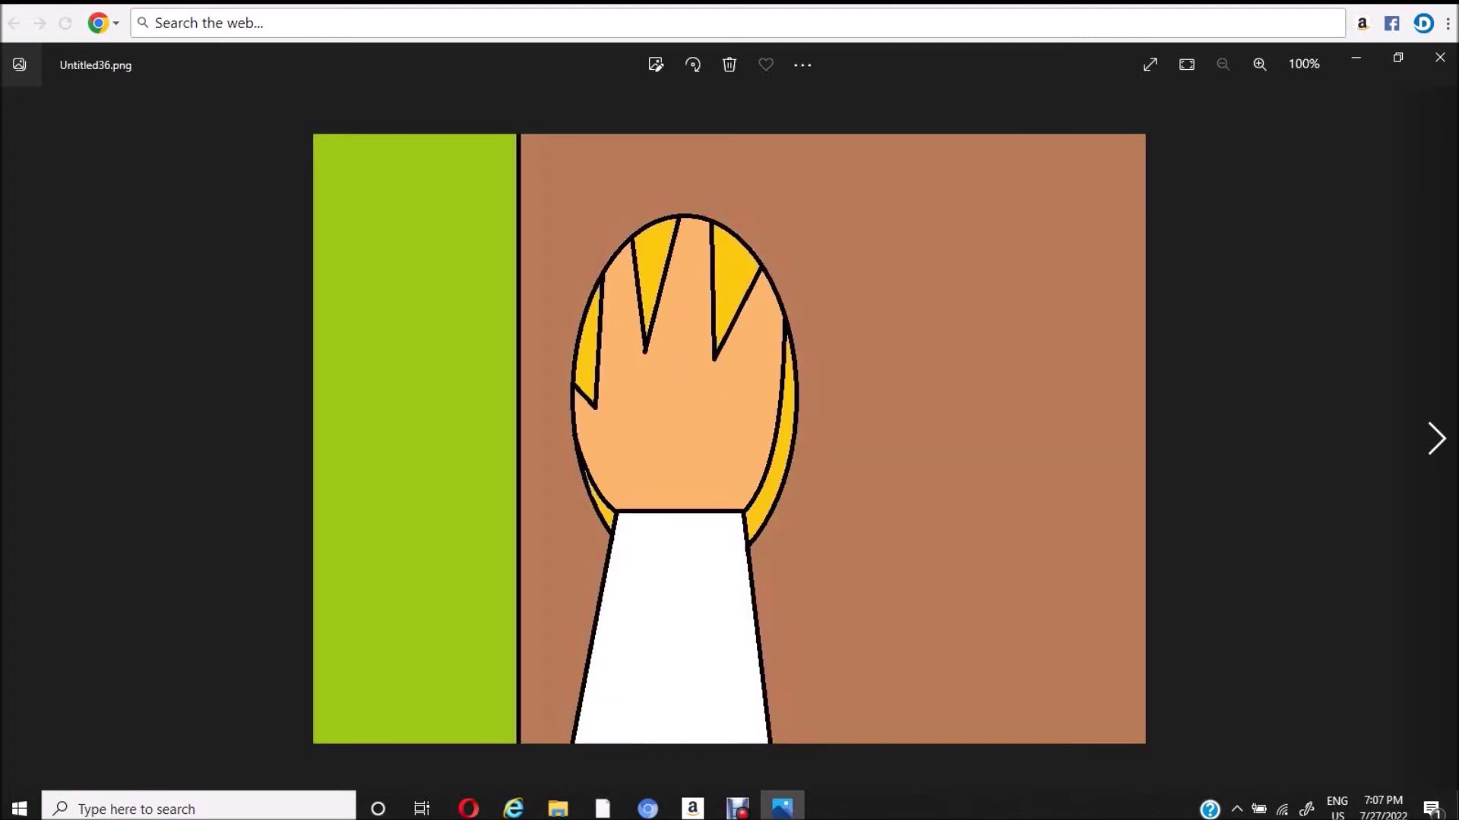
key(Right)
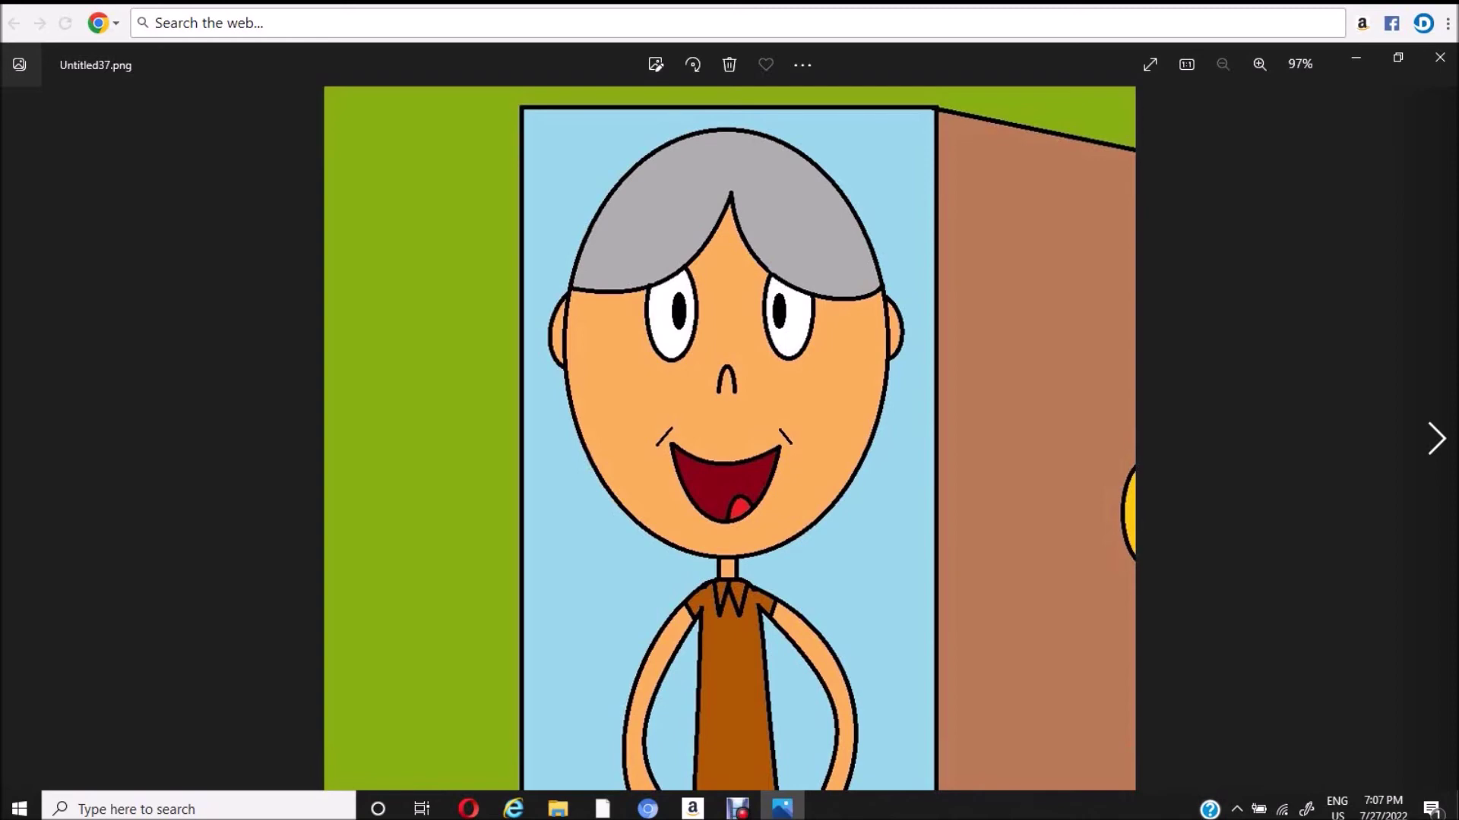
key(Right)
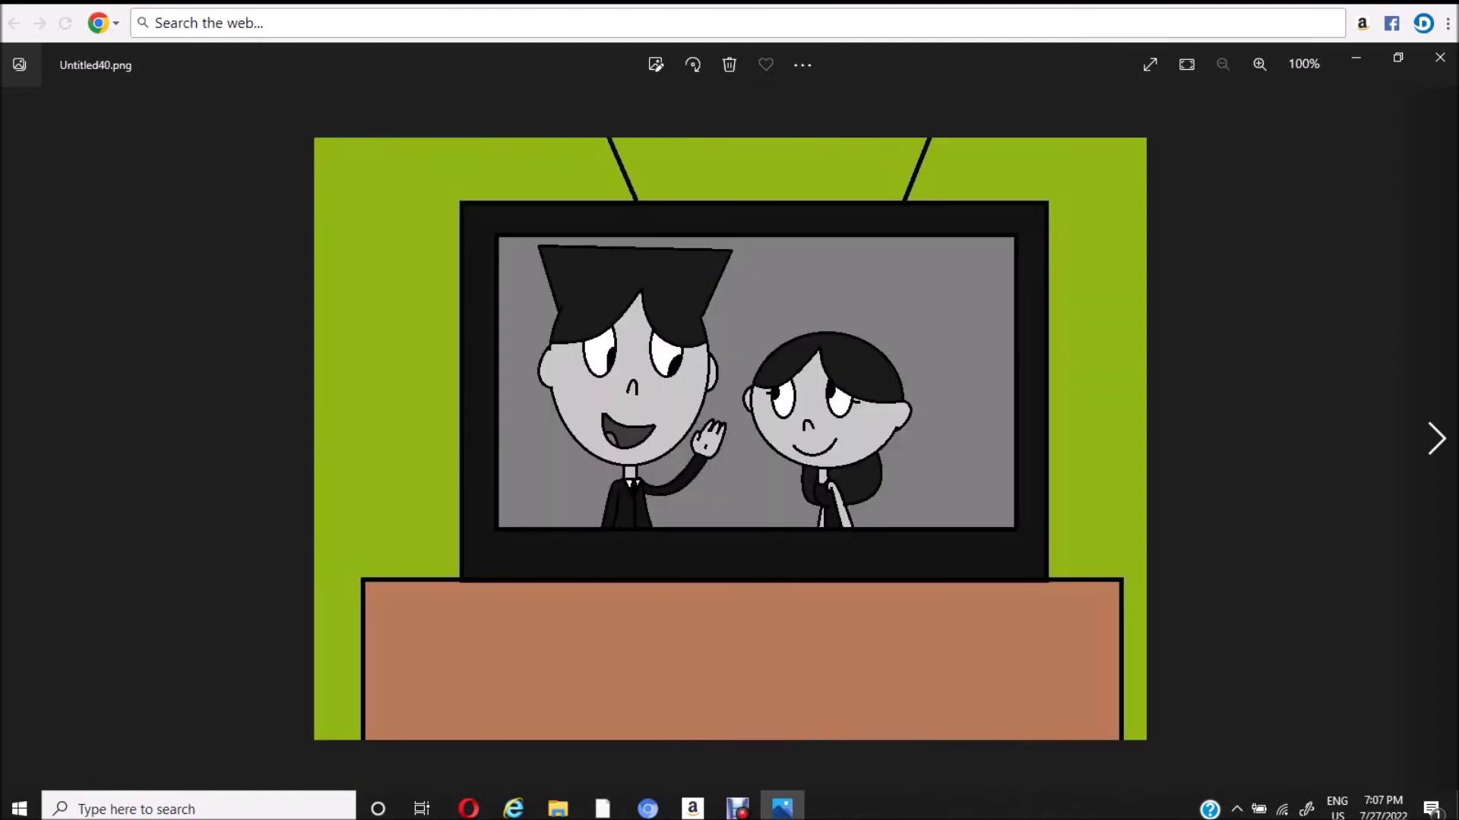
- Page through the red-couch and waving-man panels to Untitled48, a TV showing an elderly couple
key(Right)
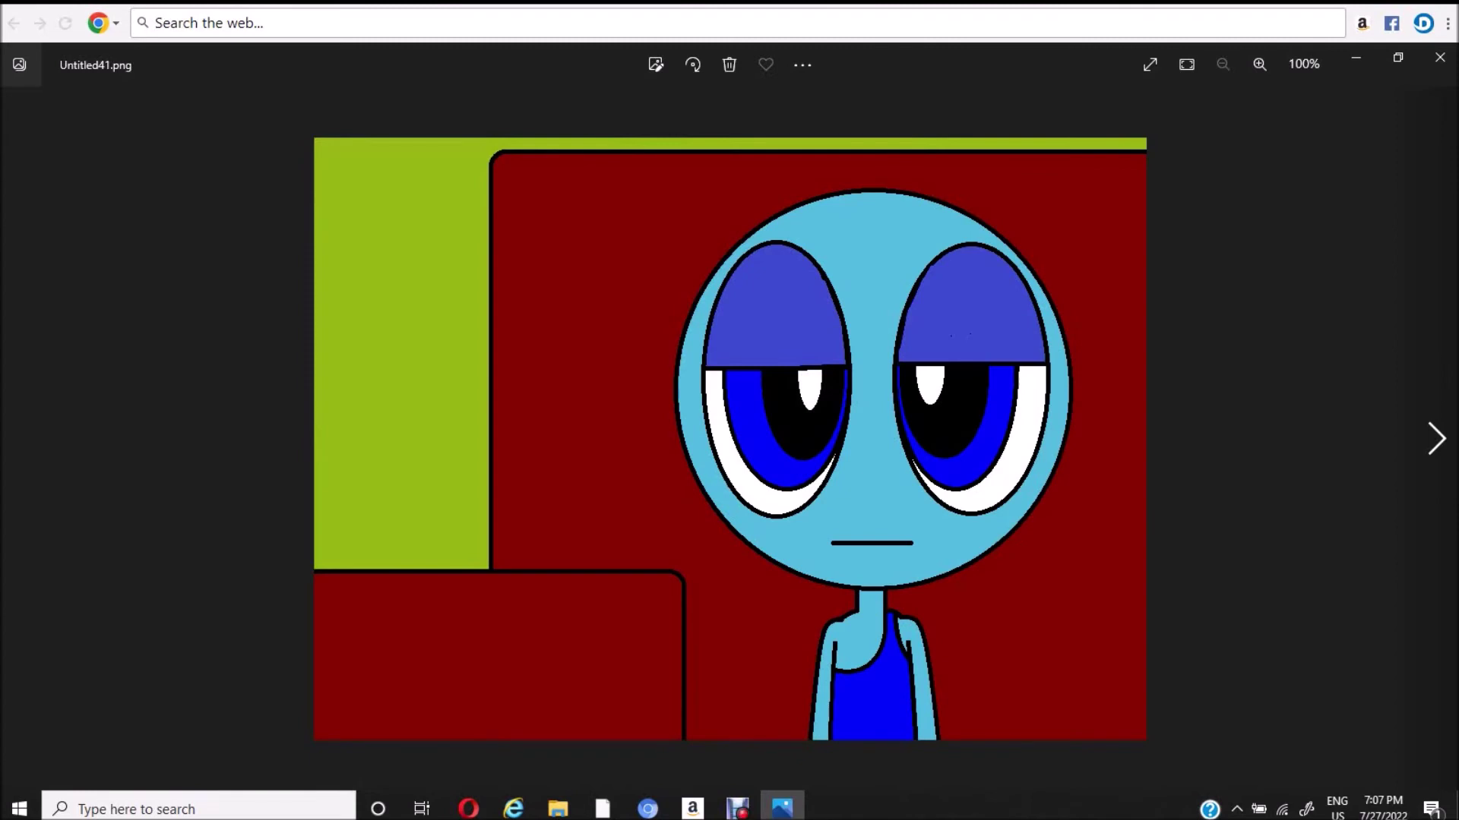
key(Right)
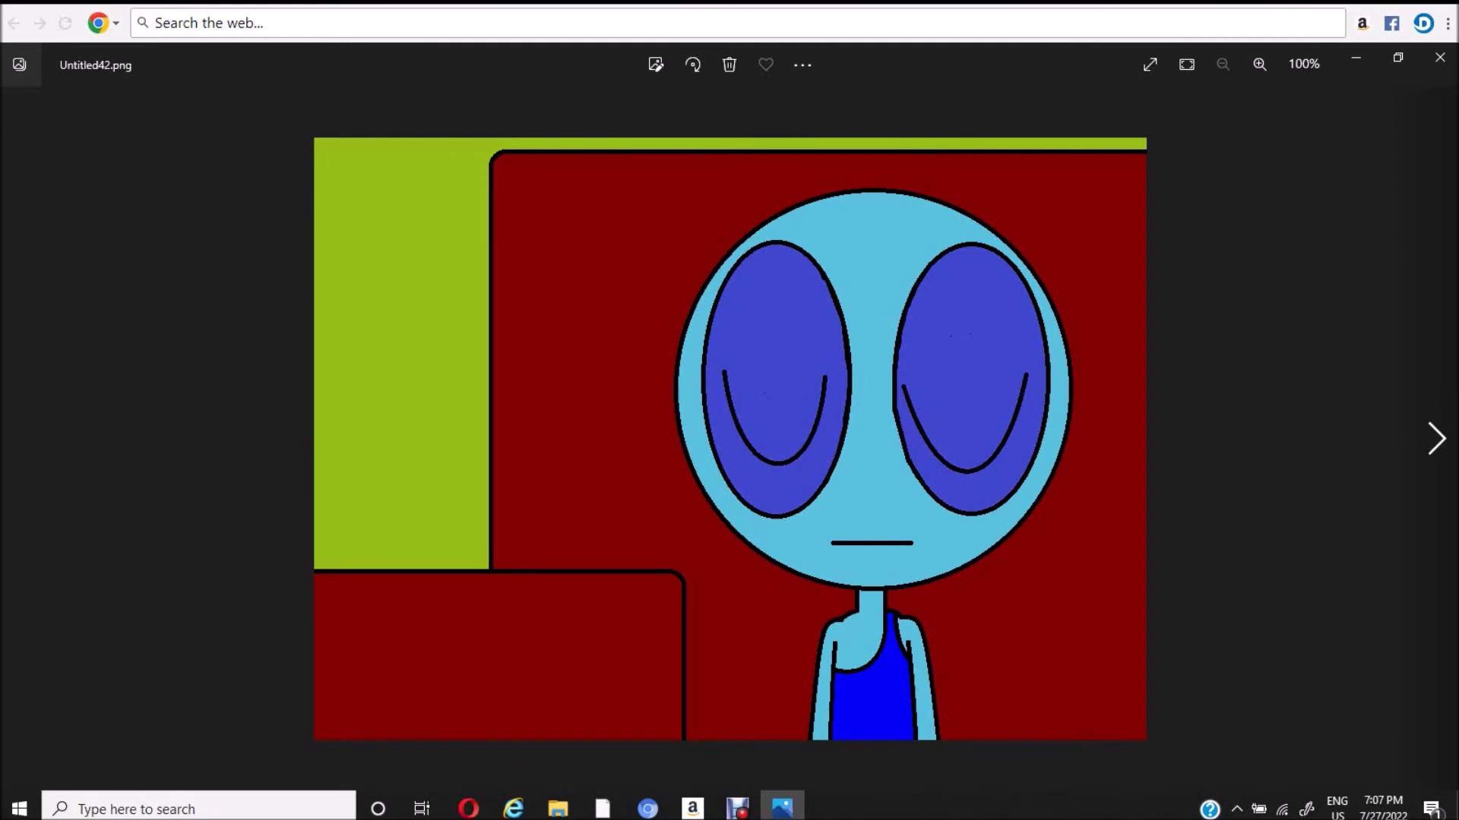
key(Right)
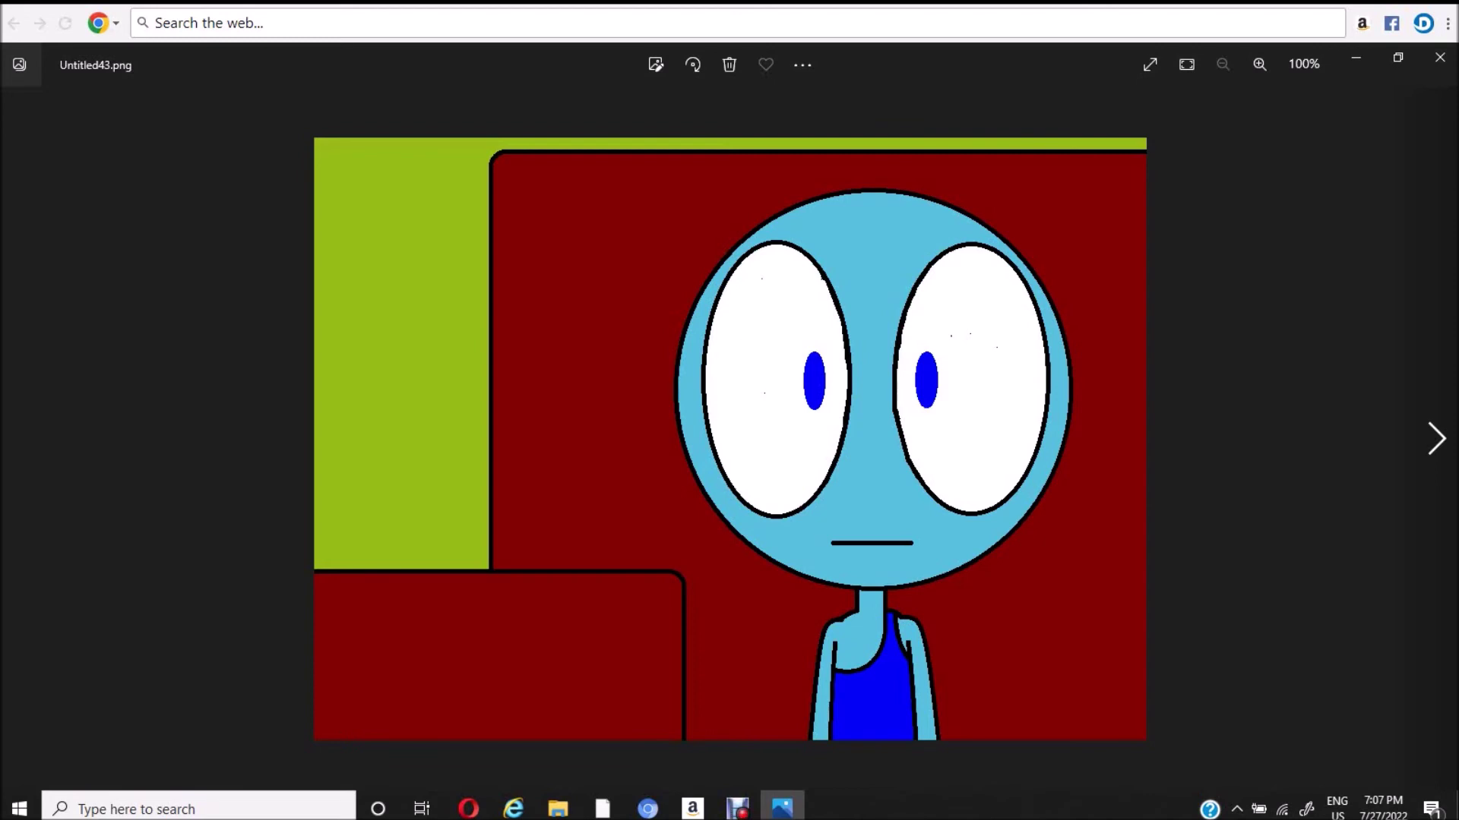
key(Right)
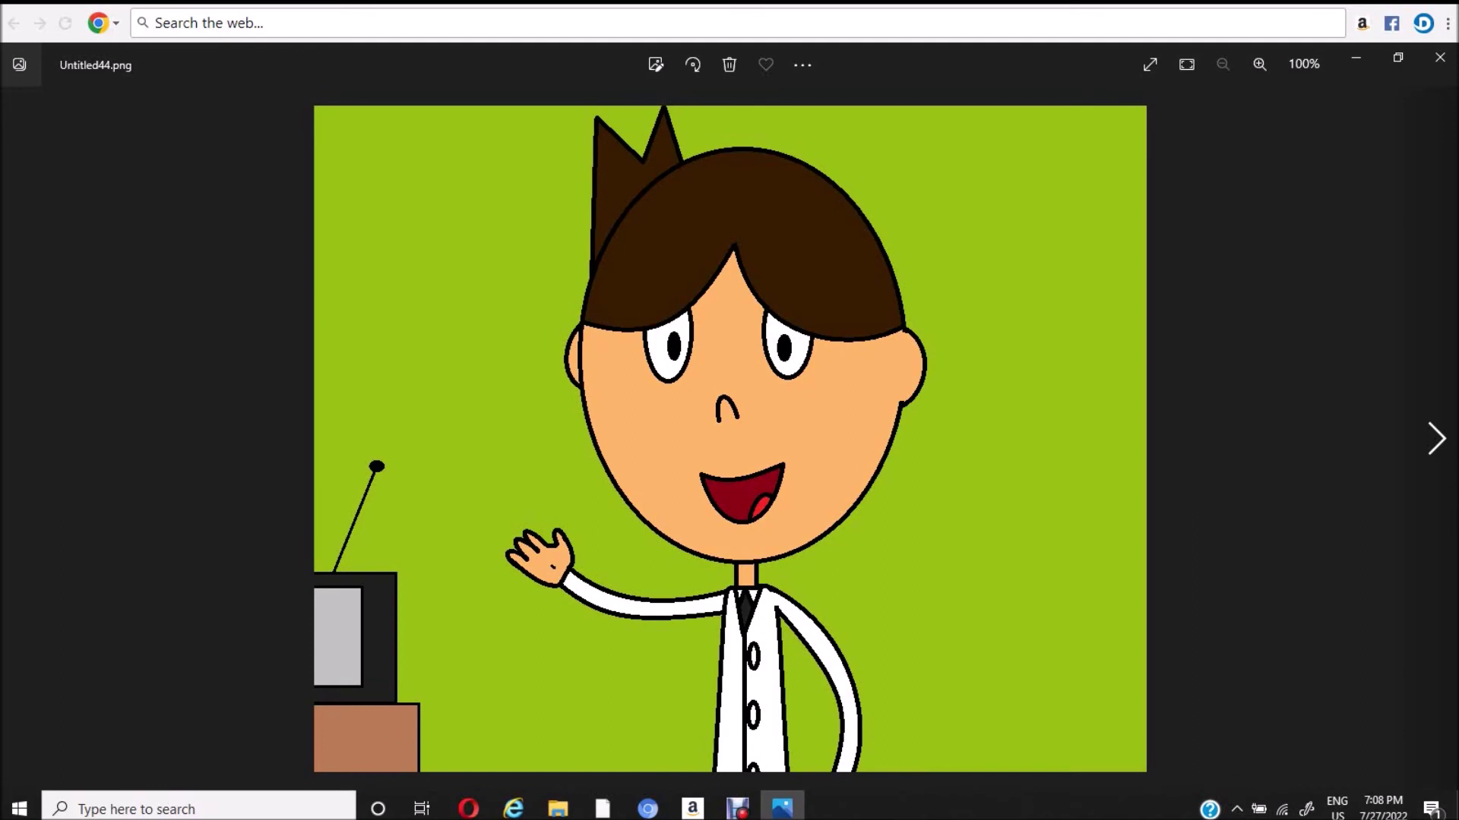
key(Right)
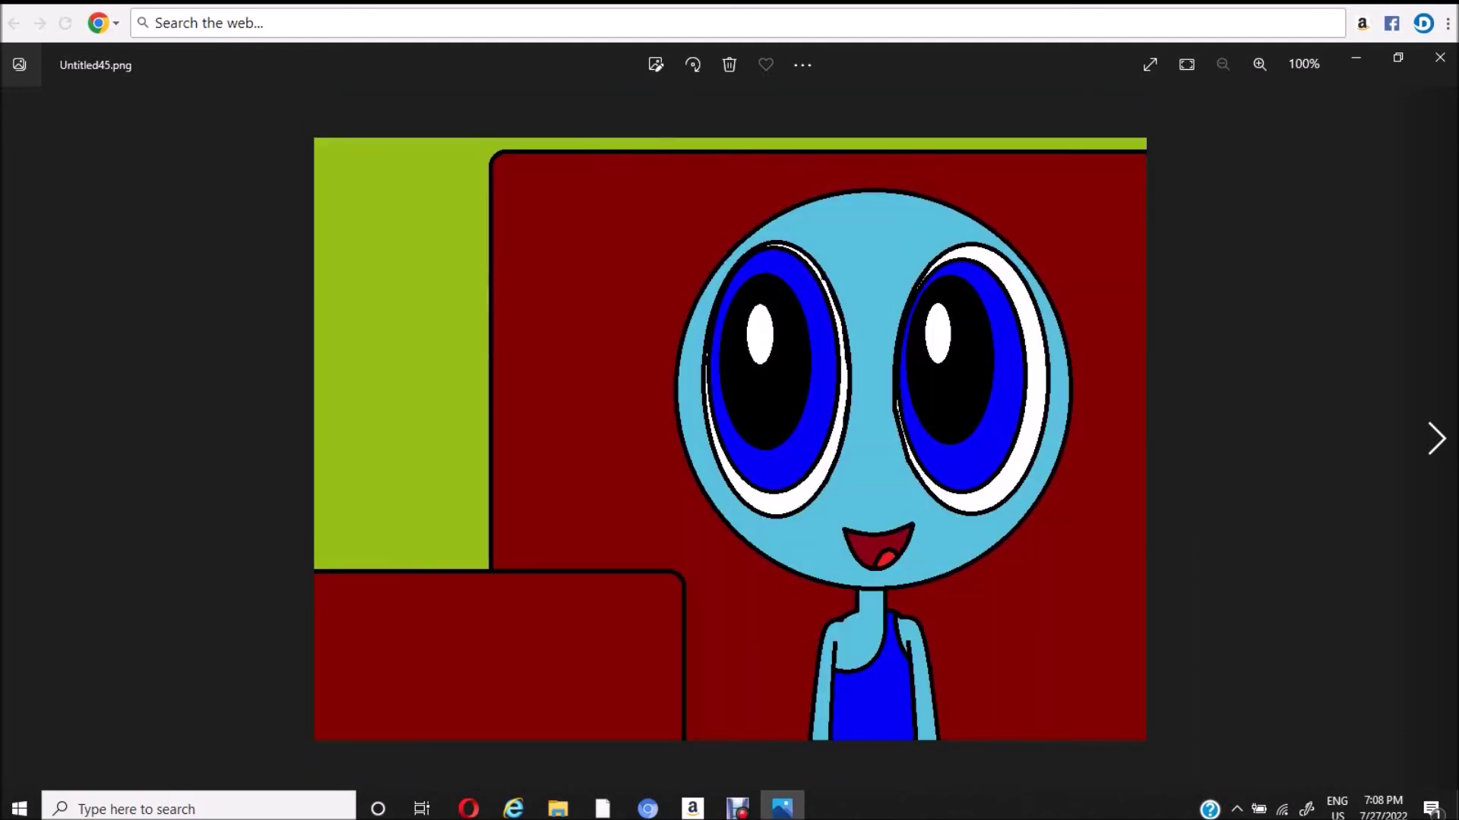
key(Right)
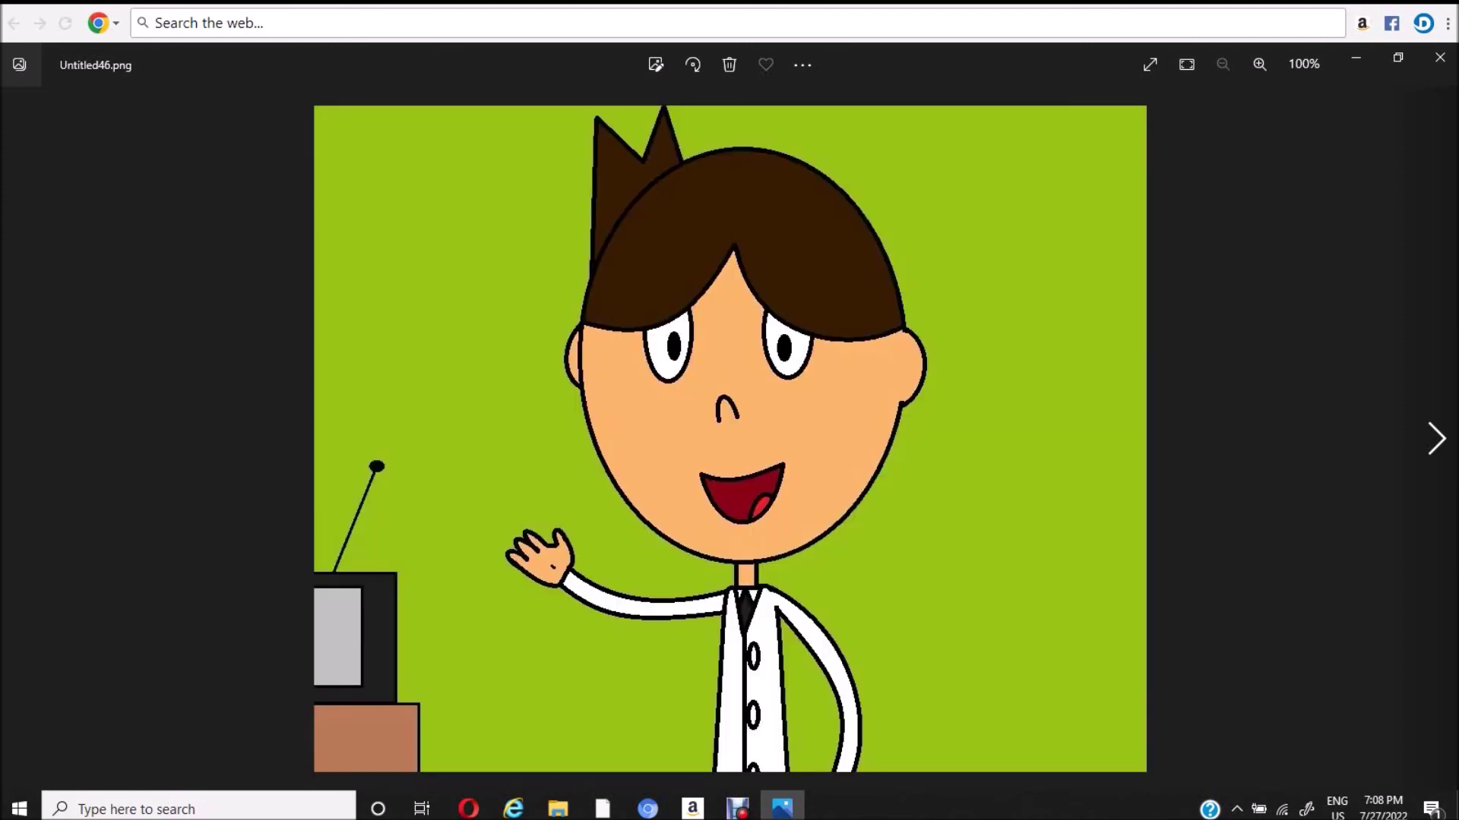
key(Right)
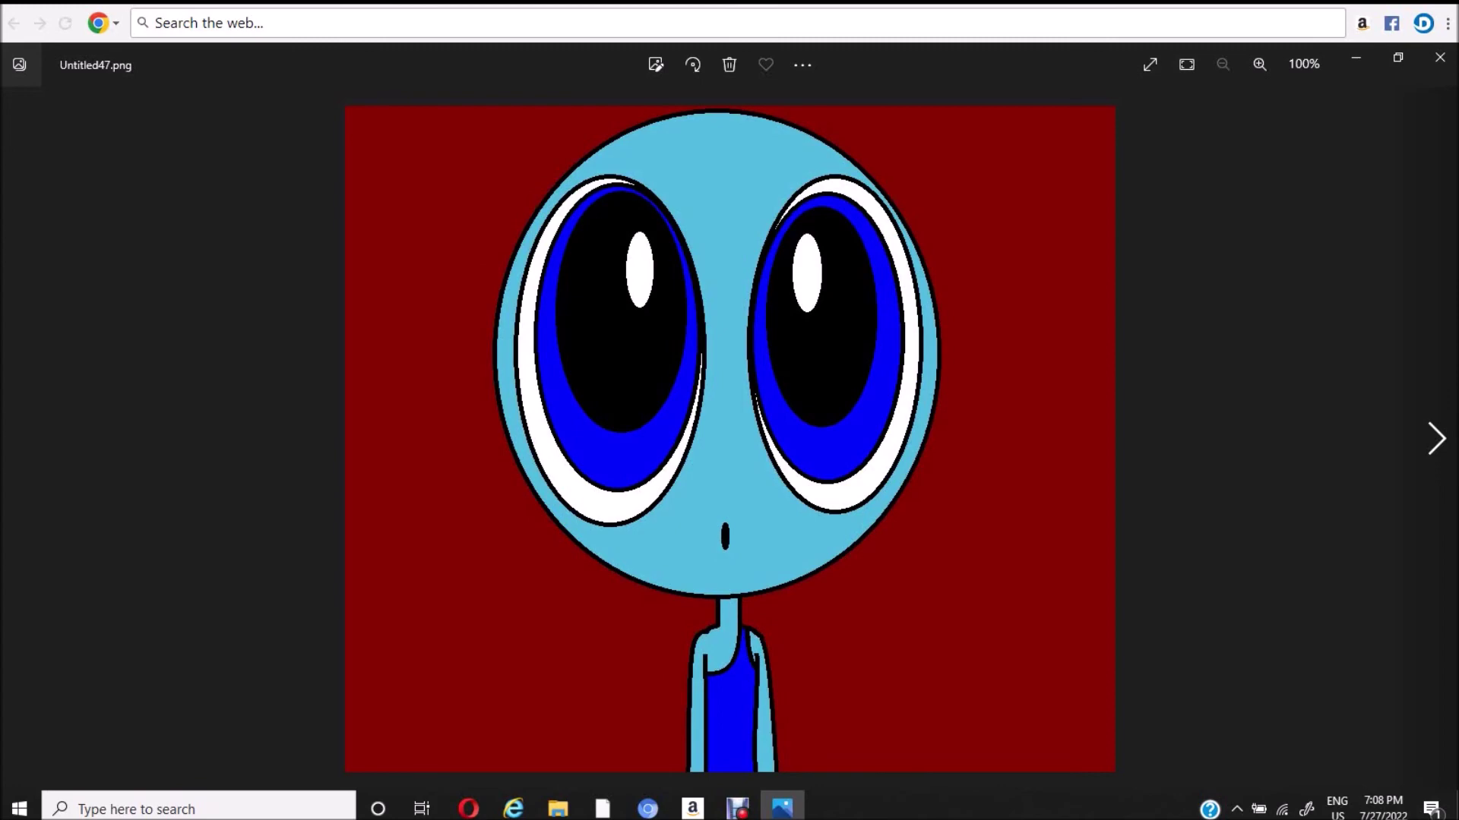
key(Right)
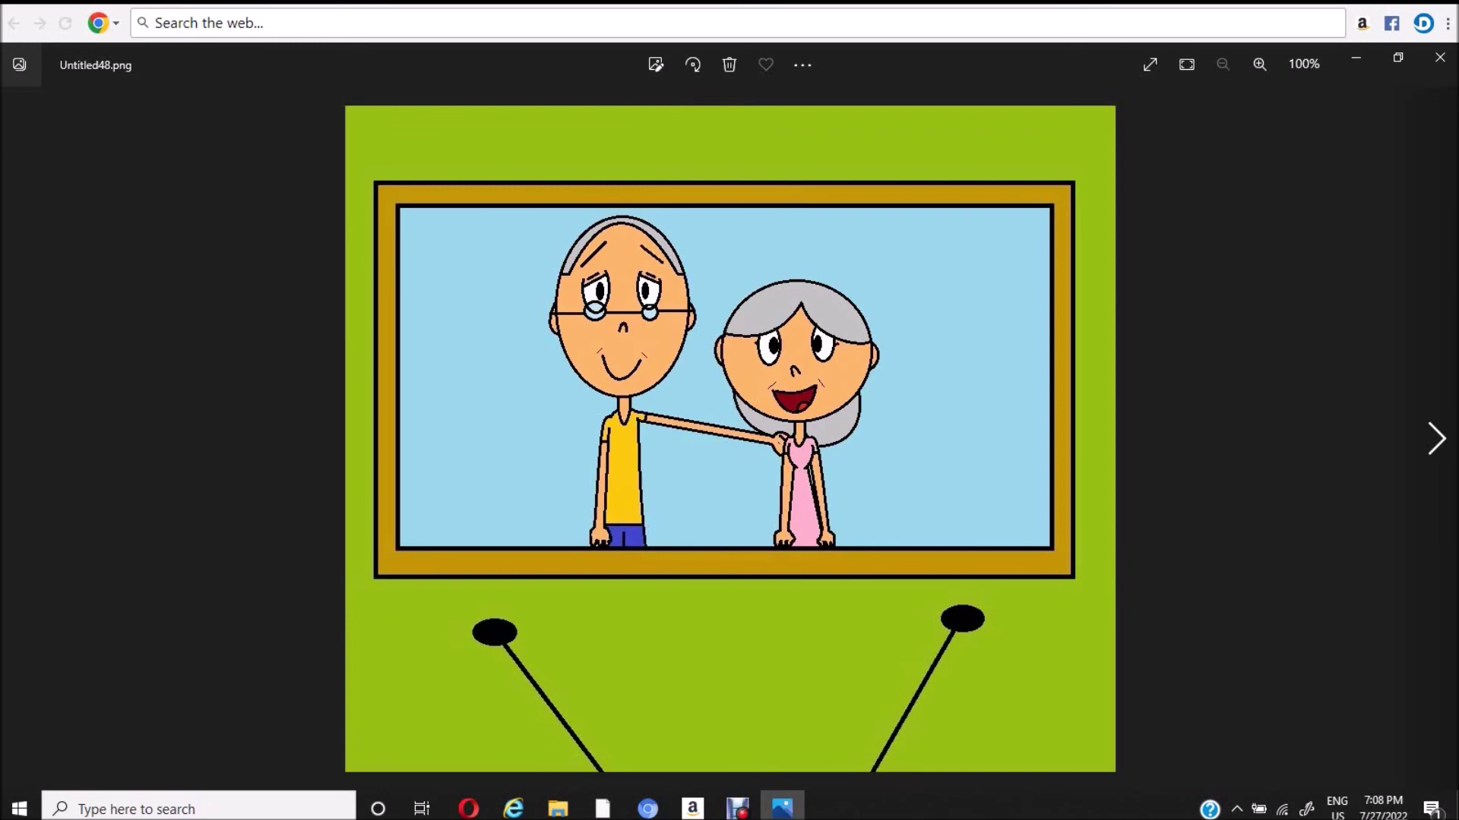
- Page past the frowning blue character and cheerful old man to the Untitled53 Timeskip card
key(Right)
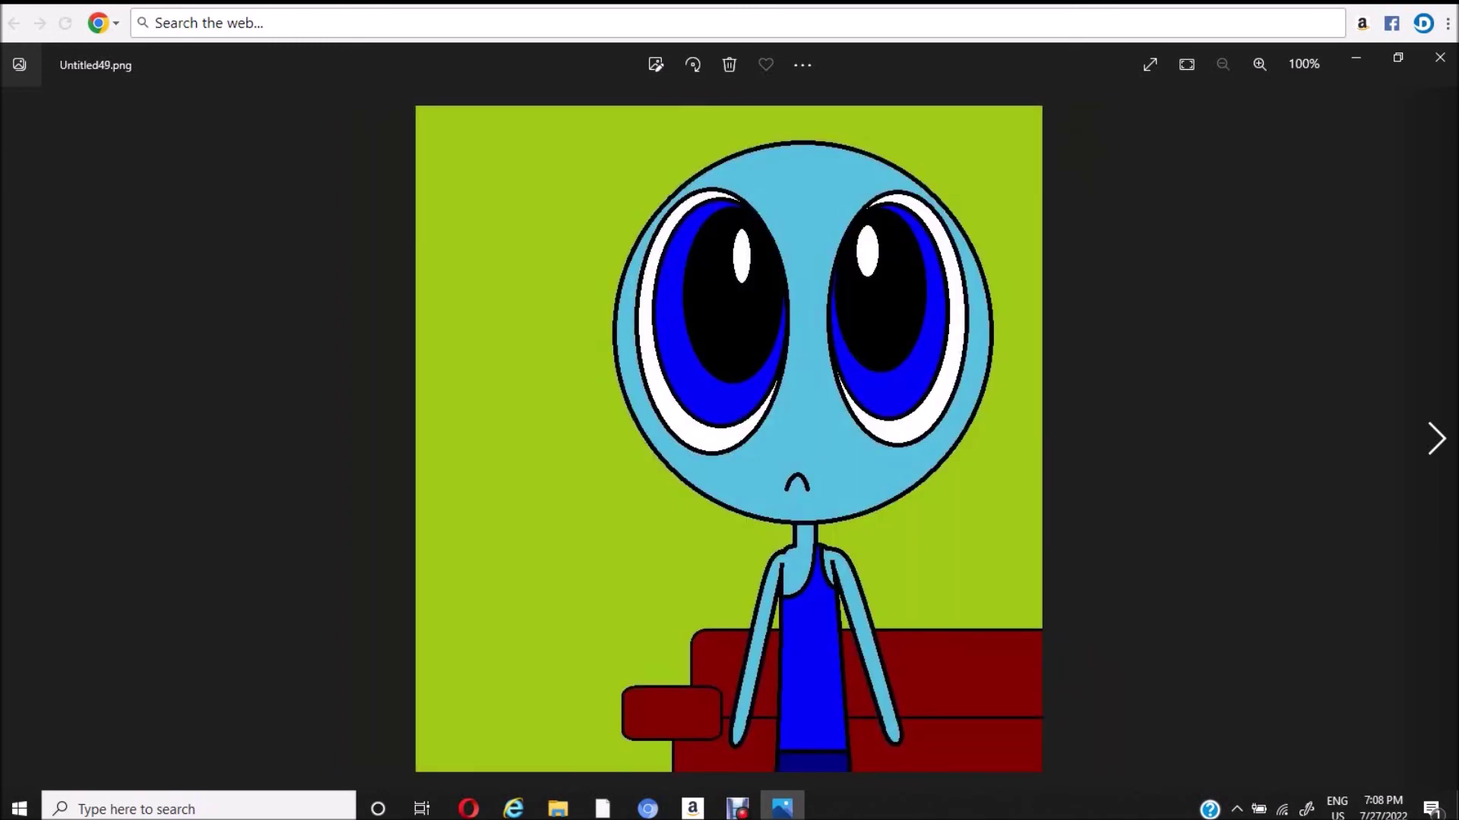
key(Right)
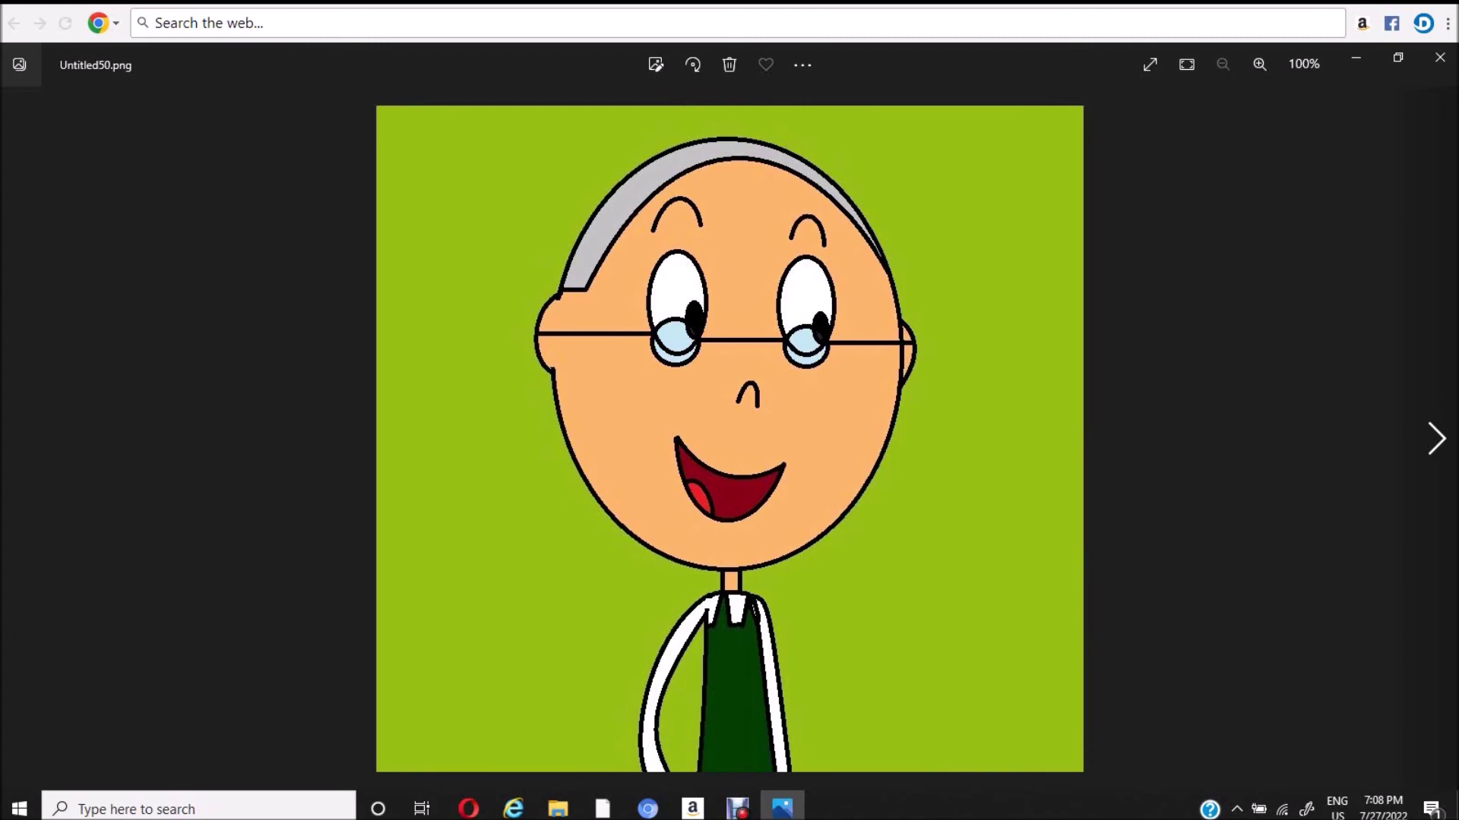
key(Right)
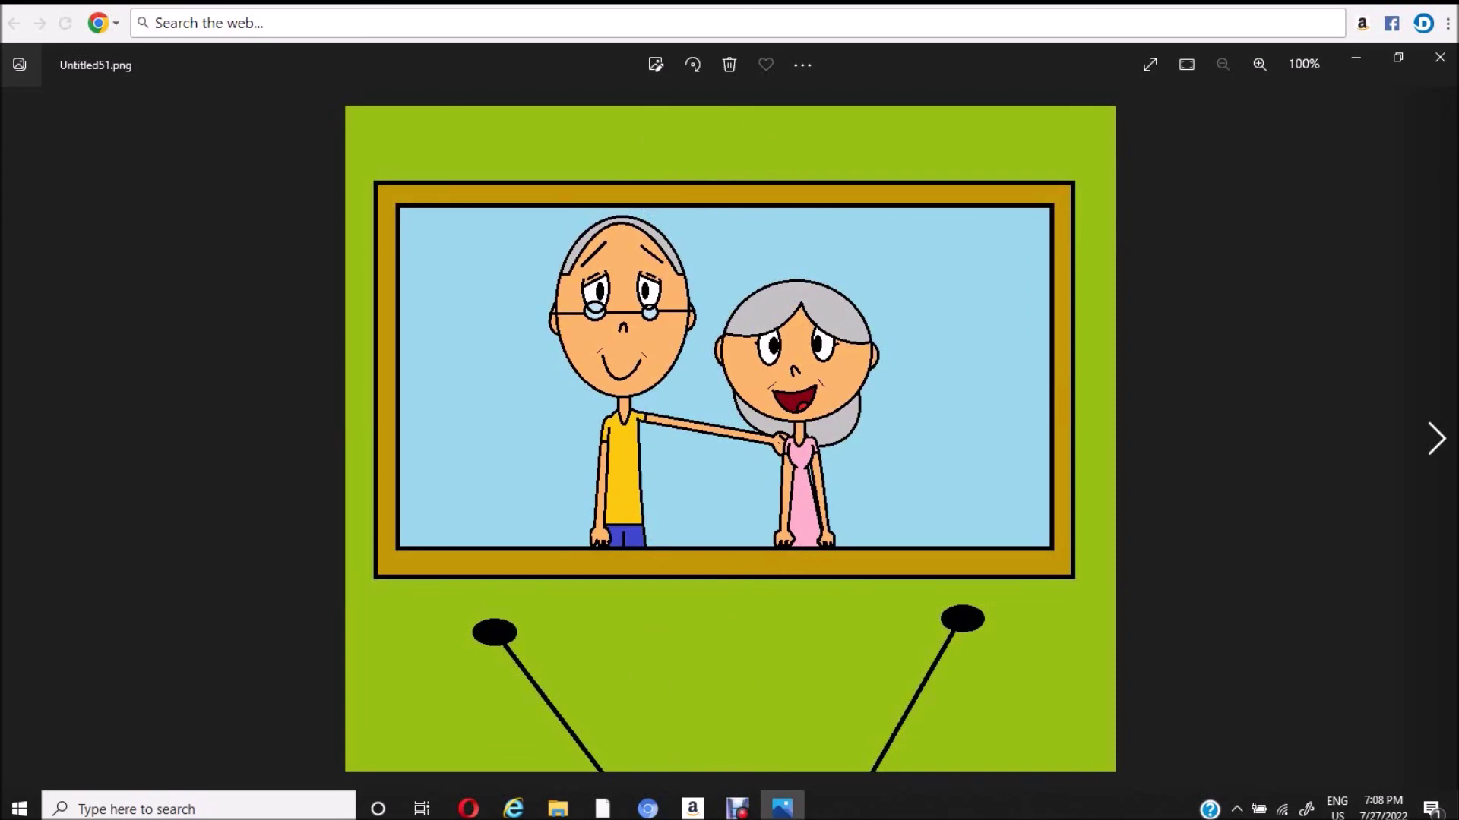
key(Right)
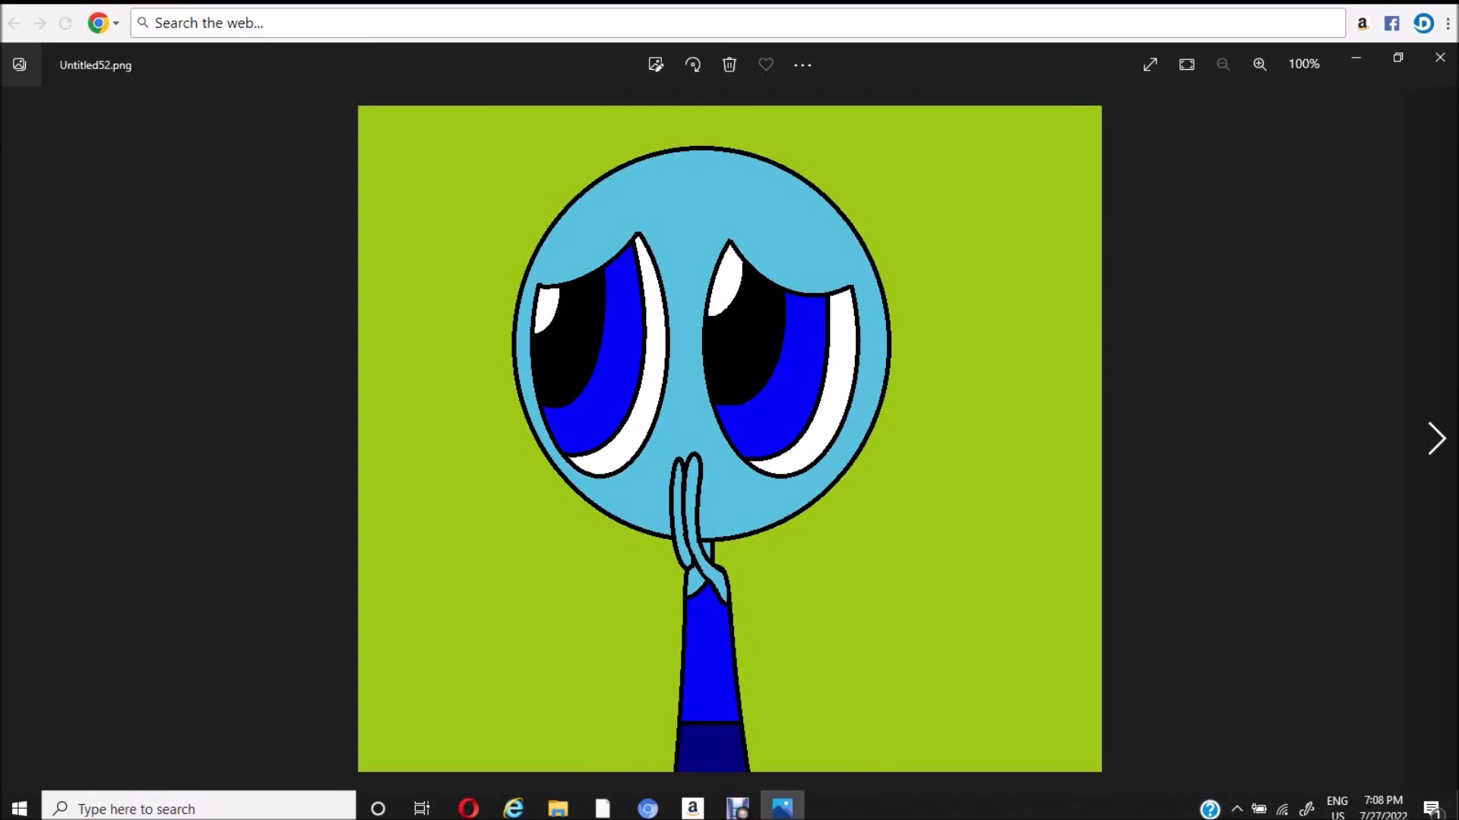
key(Right)
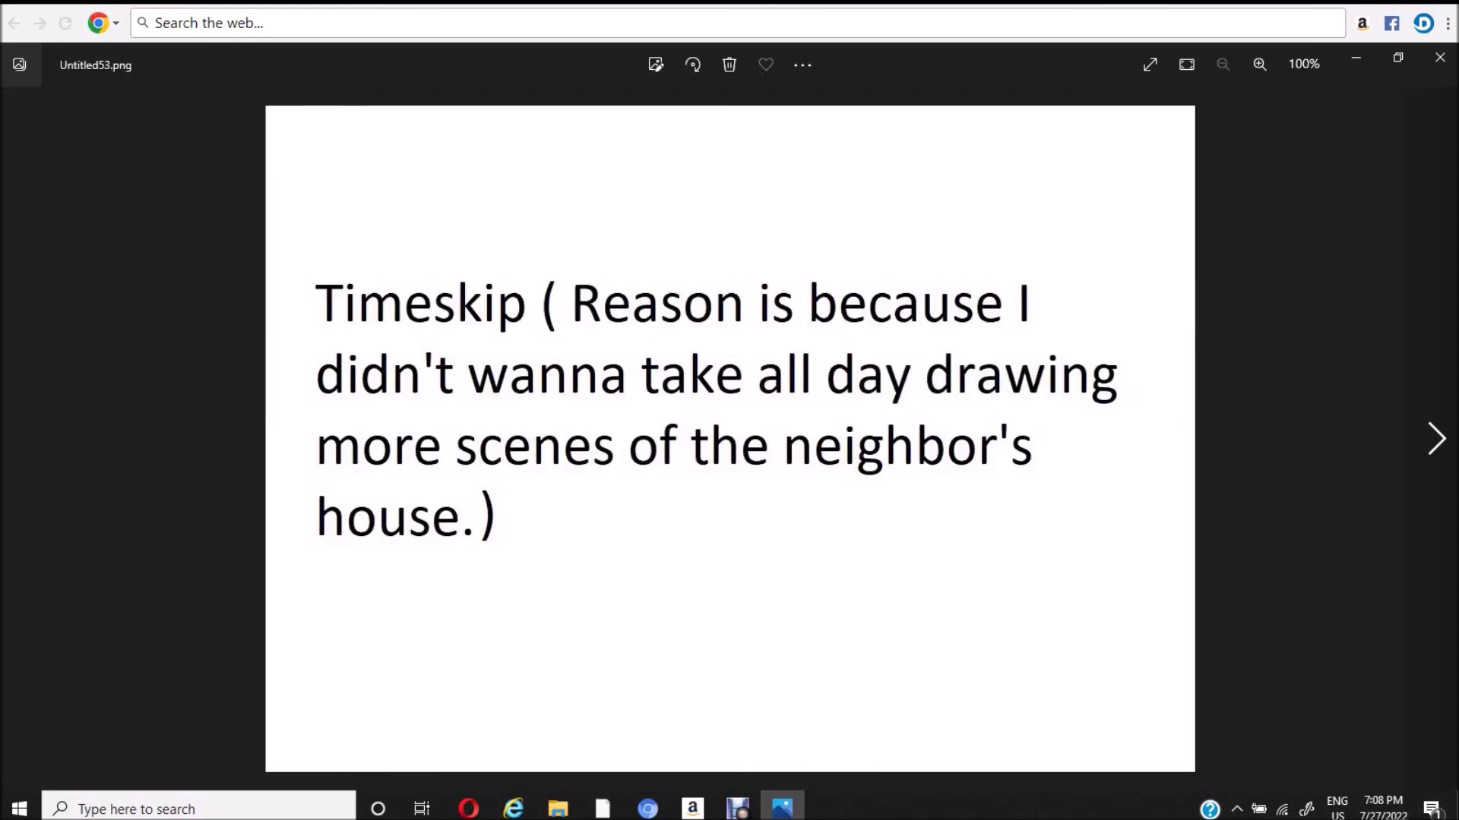
- Page past the resting blue character to Untitled55, the white-coated man beside the blue character
key(Right)
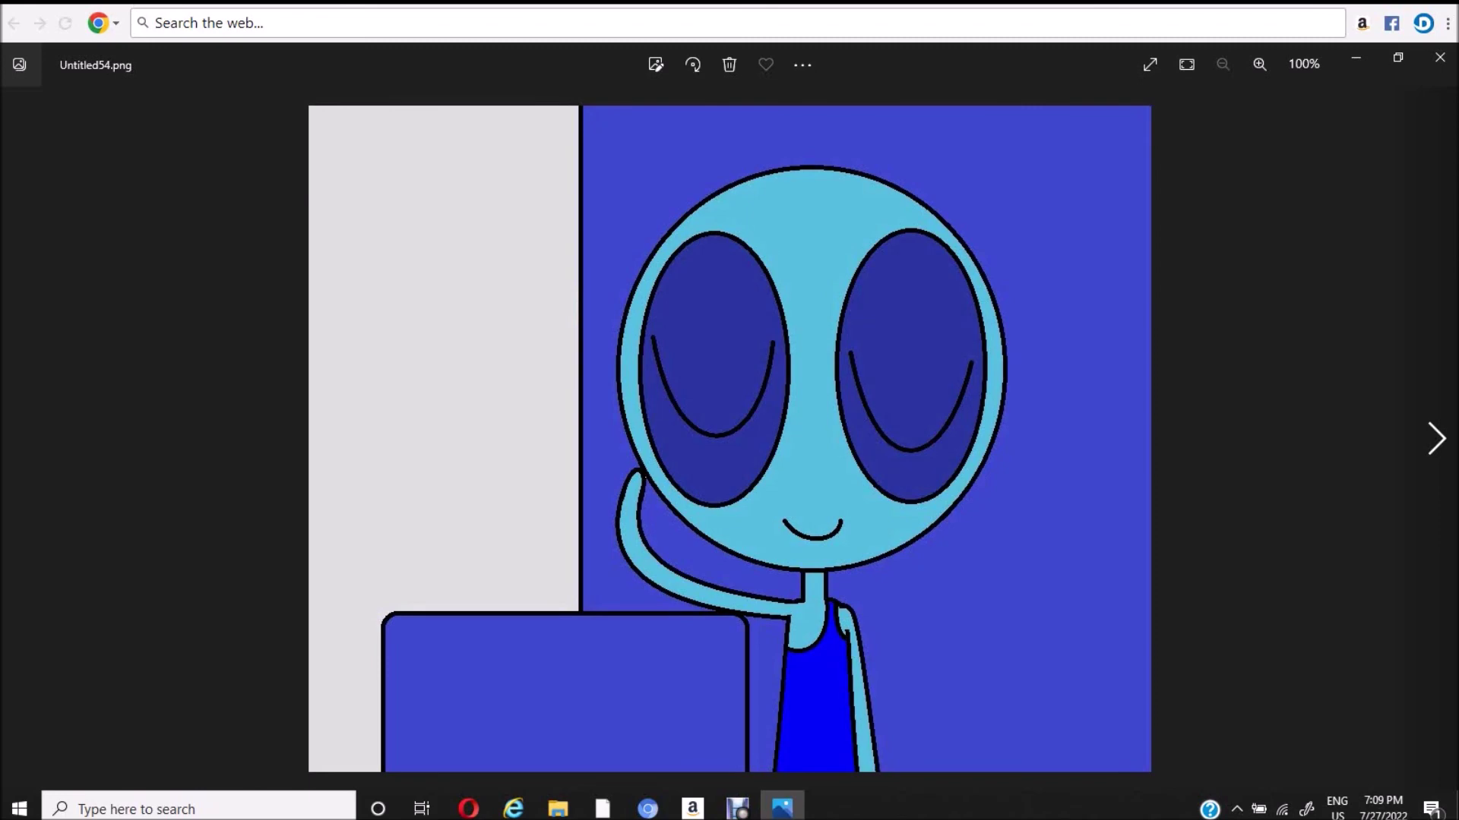
key(Right)
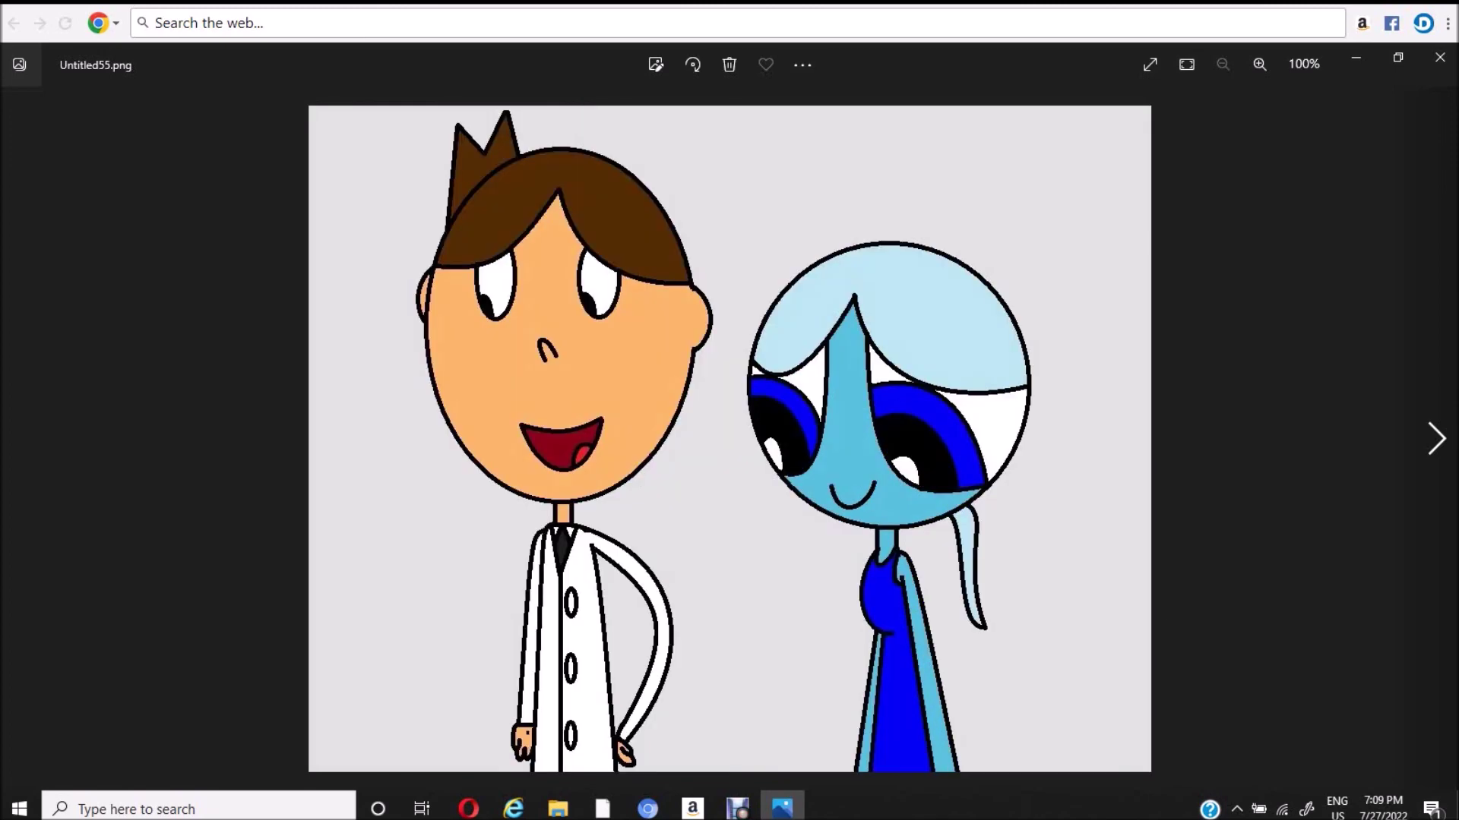